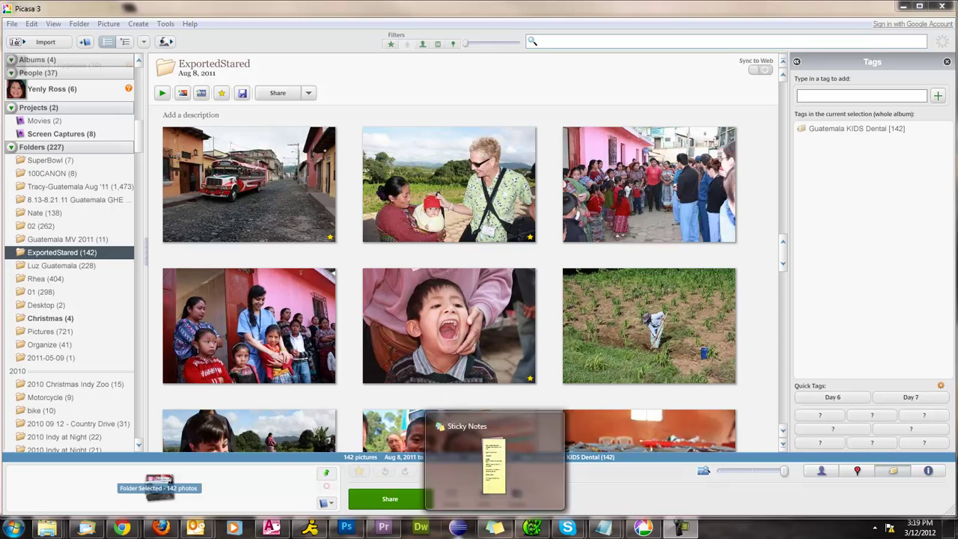
- Bring Picasa 3 back to the front with the 142-photo ExportedStared folder open
{"action": "left_click", "coordinate": [621, 504]}
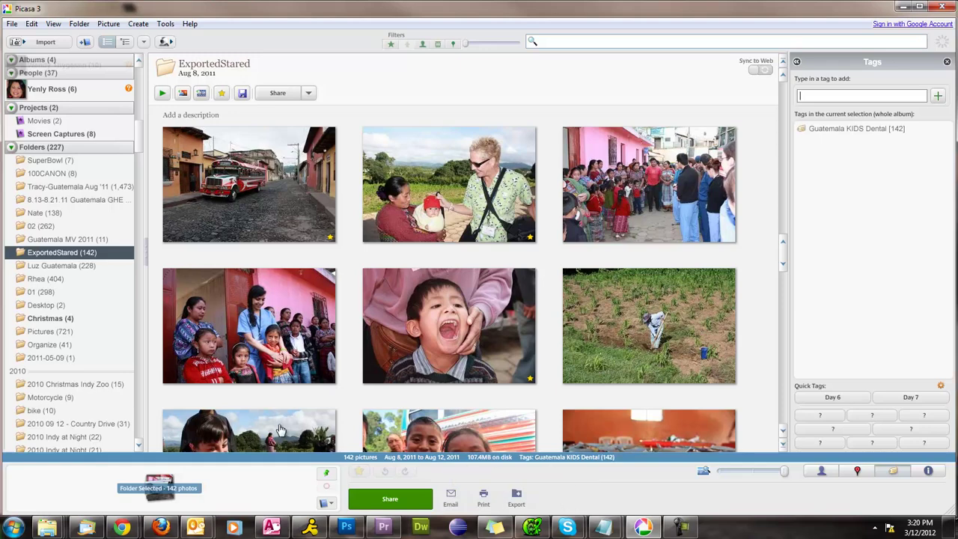
- Search Google in Chrome for 'picasa facebook upload'
{"action": "mouse_move", "coordinate": [122, 528]}
{"action": "left_click", "coordinate": [180, 494]}
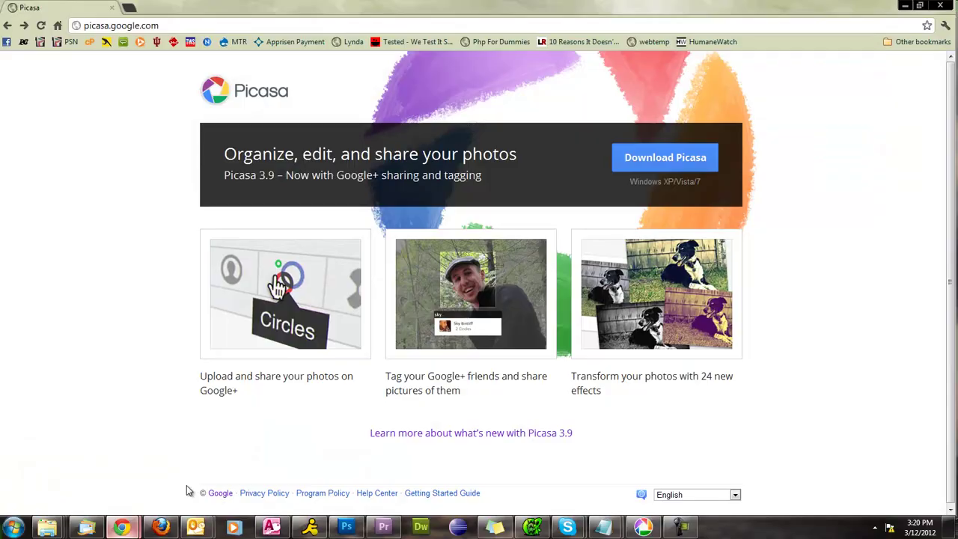
{"action": "left_click", "coordinate": [187, 25]}
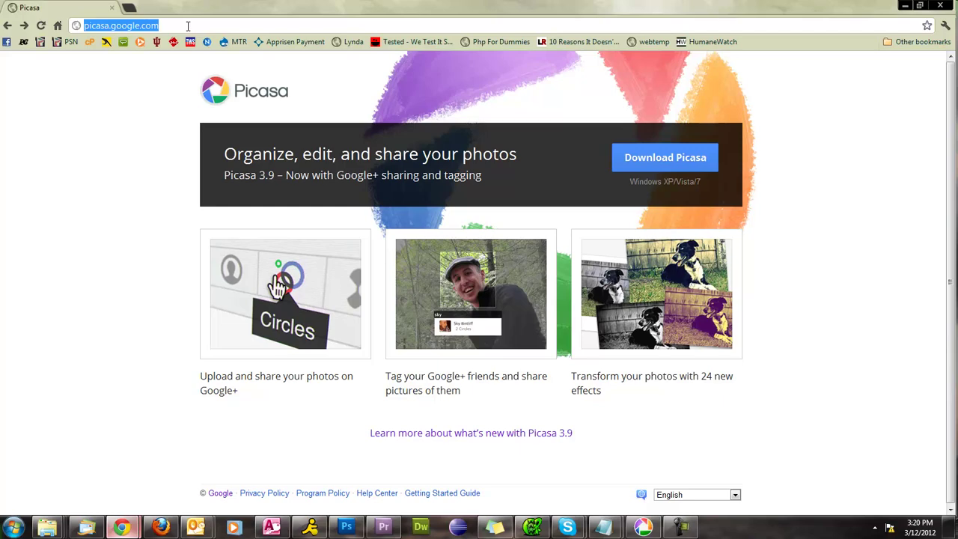
{"action": "type", "text": "geo"}
{"action": "key", "text": "BackSpace"}
{"action": "key", "text": "BackSpace"}
{"action": "key", "text": "BackSpace"}
{"action": "key", "text": "BackSpace"}
{"action": "type", "text": "picas"}
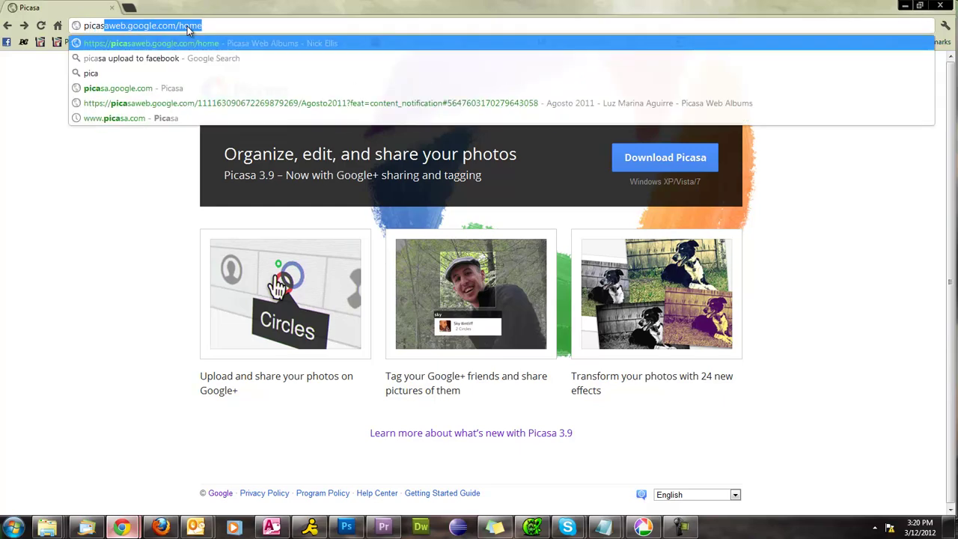
{"action": "type", "text": "a facebook upload"}
{"action": "key", "text": "Return"}
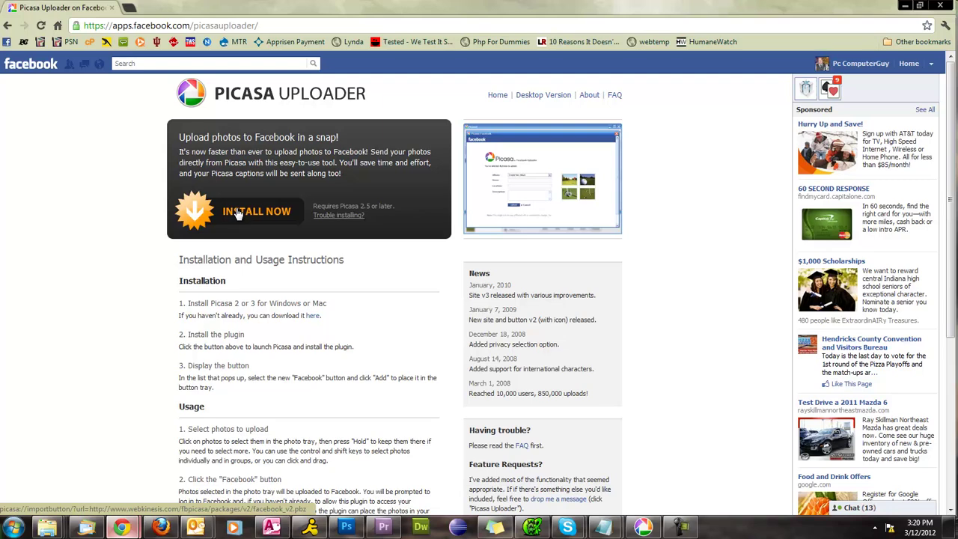
- Install the Picasa Uploader from its Facebook page and let Chrome launch Picasa for it
{"action": "left_click", "coordinate": [238, 214]}
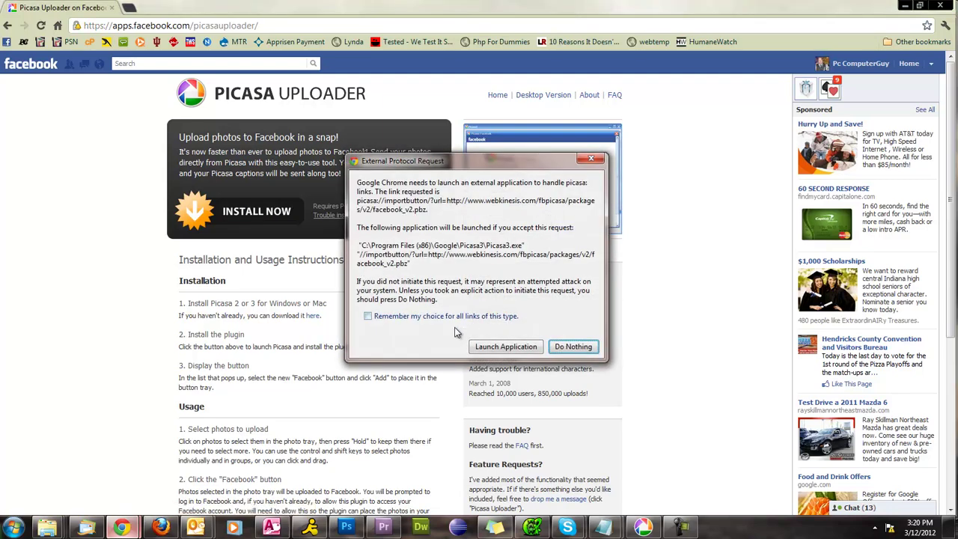
{"action": "left_click", "coordinate": [488, 348]}
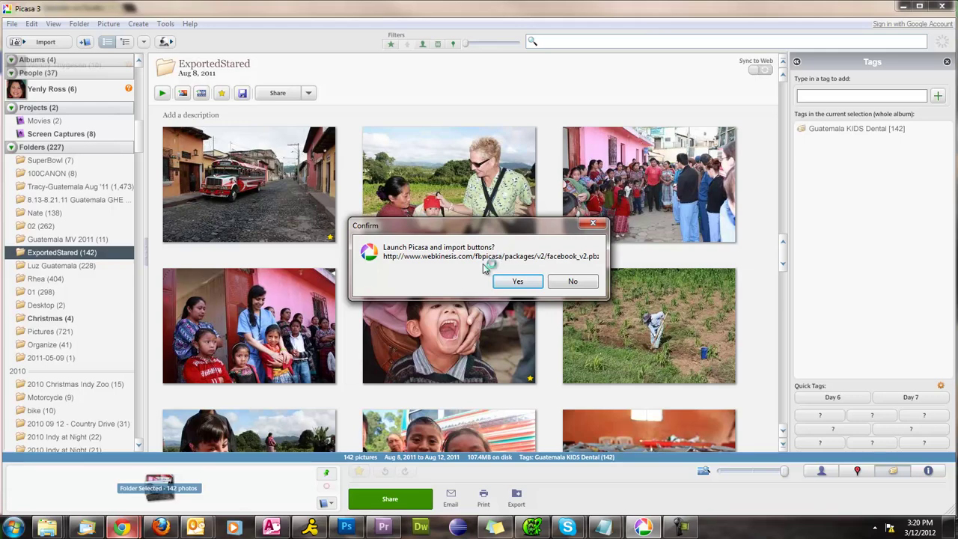
- Accept importing the facebook_v2.pbz buttons and close Configure Buttons without adding any
{"action": "left_click", "coordinate": [515, 282]}
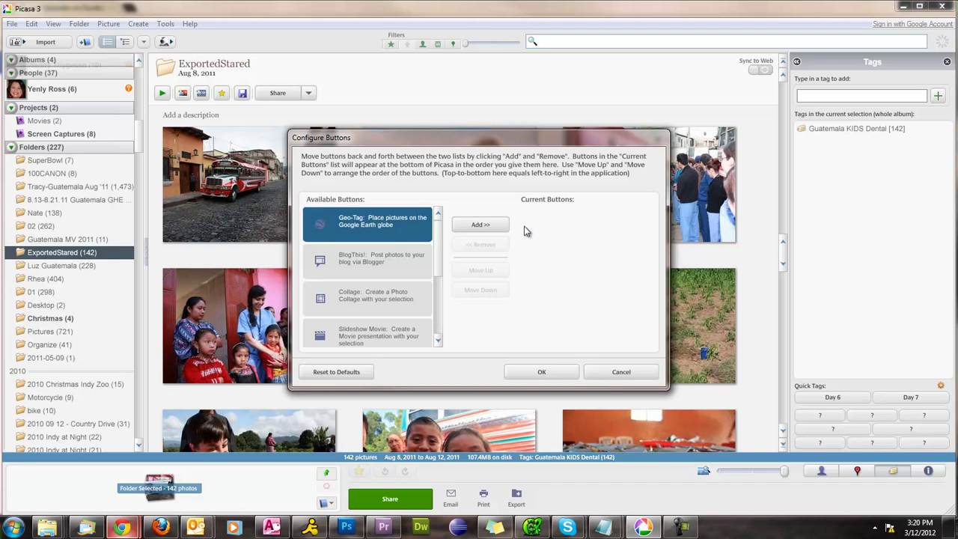
{"action": "left_click", "coordinate": [540, 375]}
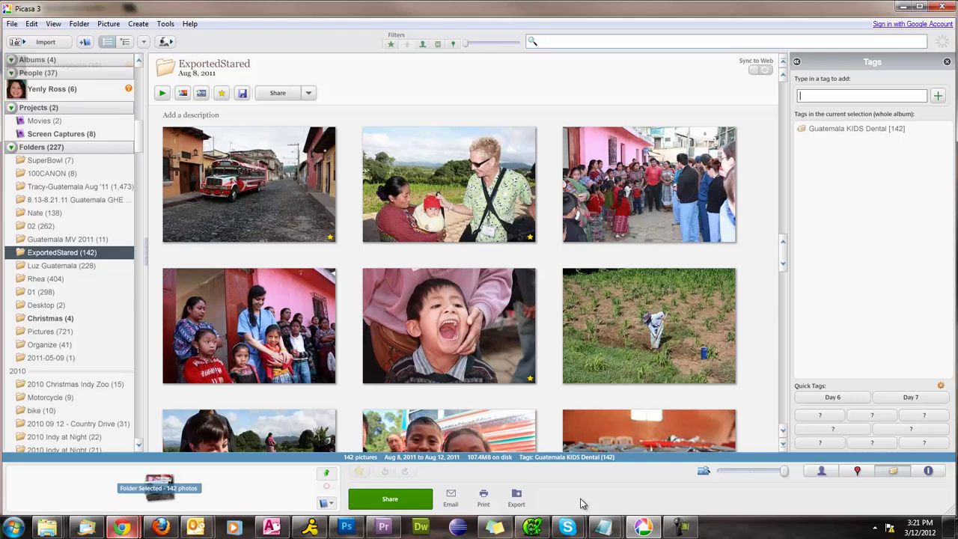
- In Configure Buttons, add Facebook upload and Order Prints to the button bar and confirm
{"action": "right_click", "coordinate": [589, 500]}
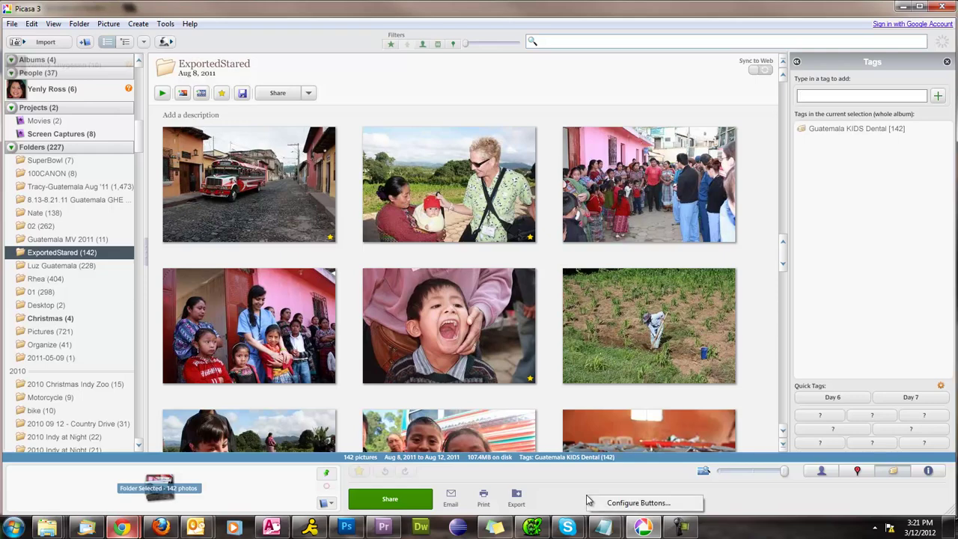
{"action": "left_click", "coordinate": [636, 503]}
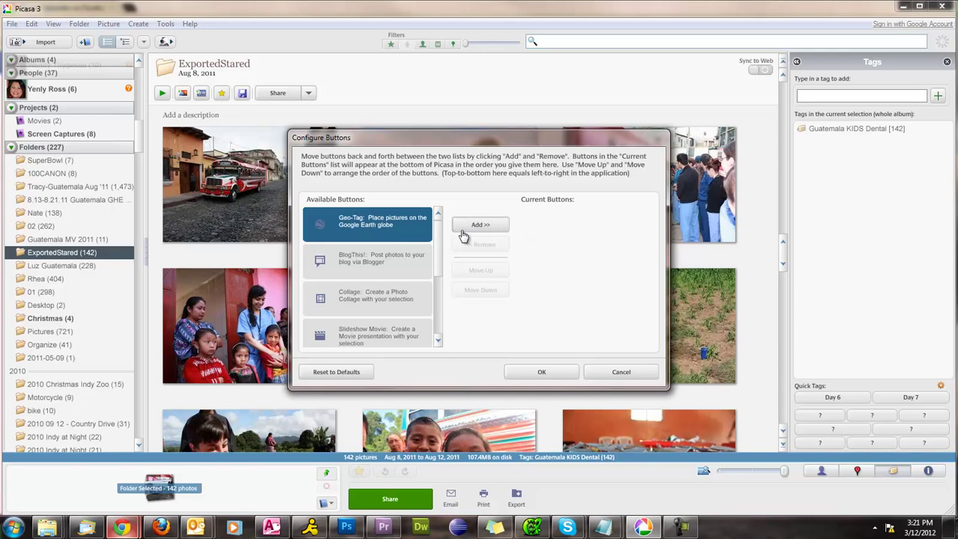
{"action": "left_click_drag", "start_coordinate": [442, 259], "coordinate": [439, 313]}
{"action": "left_click", "coordinate": [359, 303]}
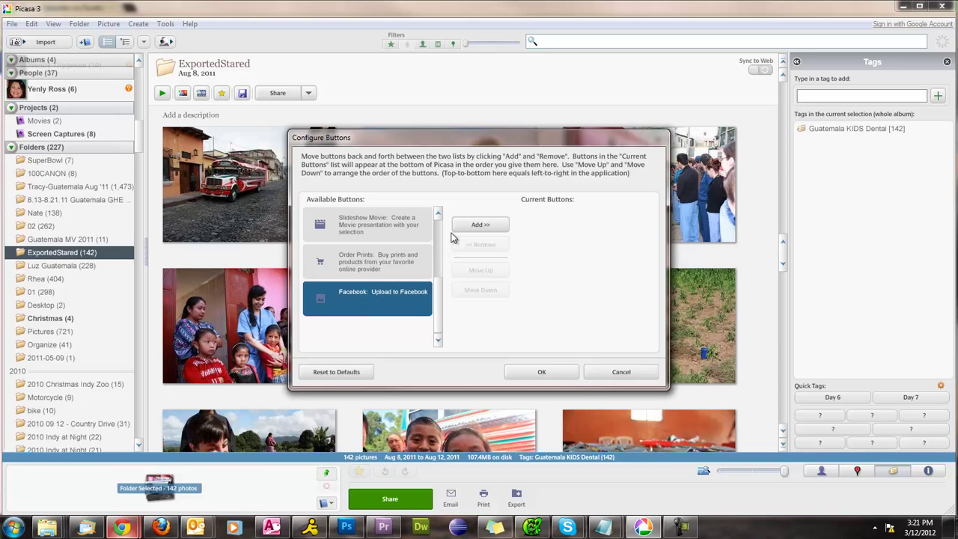
{"action": "left_click", "coordinate": [481, 225]}
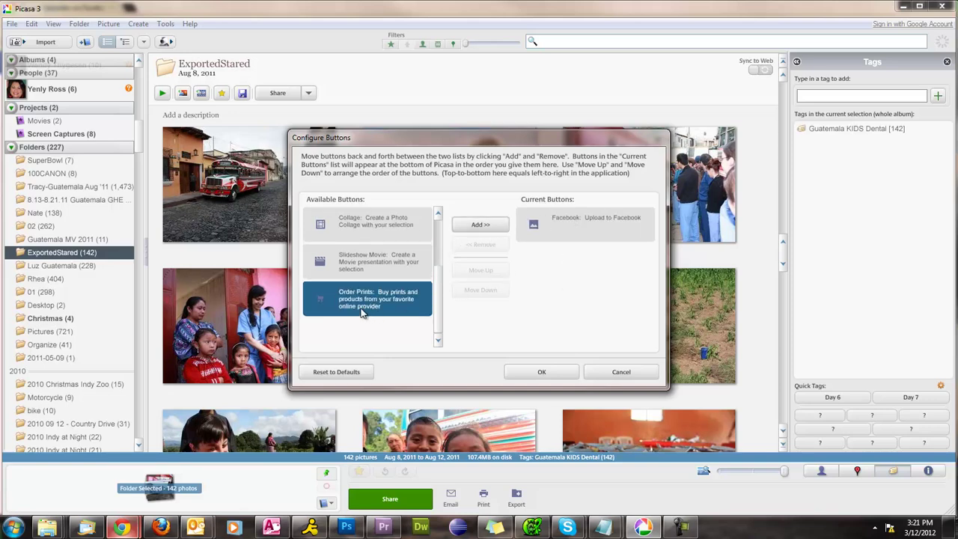
{"action": "left_click", "coordinate": [486, 226]}
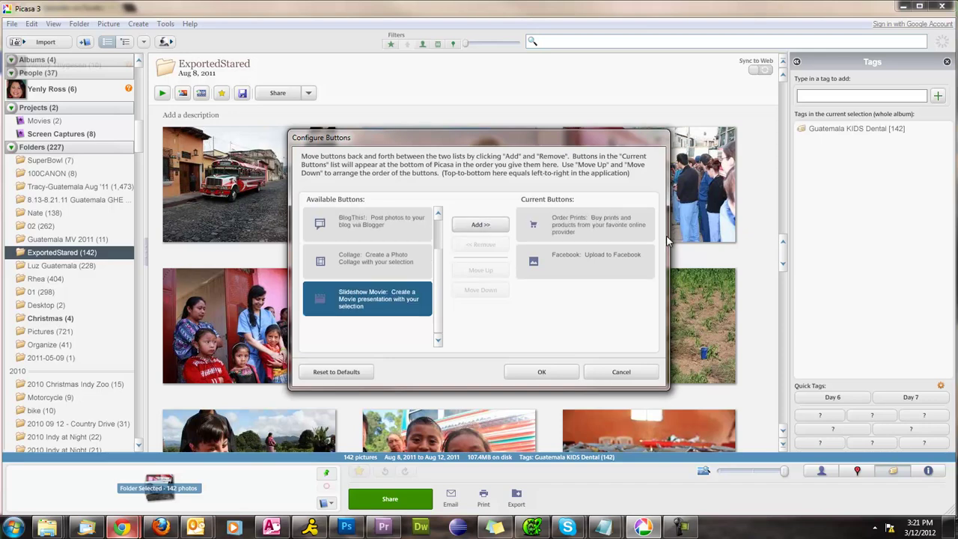
{"action": "left_click", "coordinate": [545, 372]}
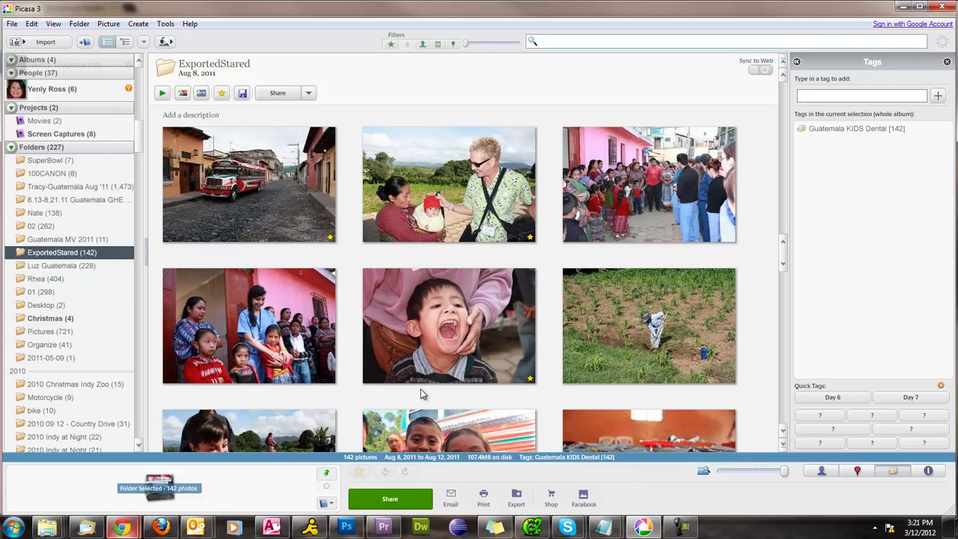
{"action": "left_click", "coordinate": [465, 184]}
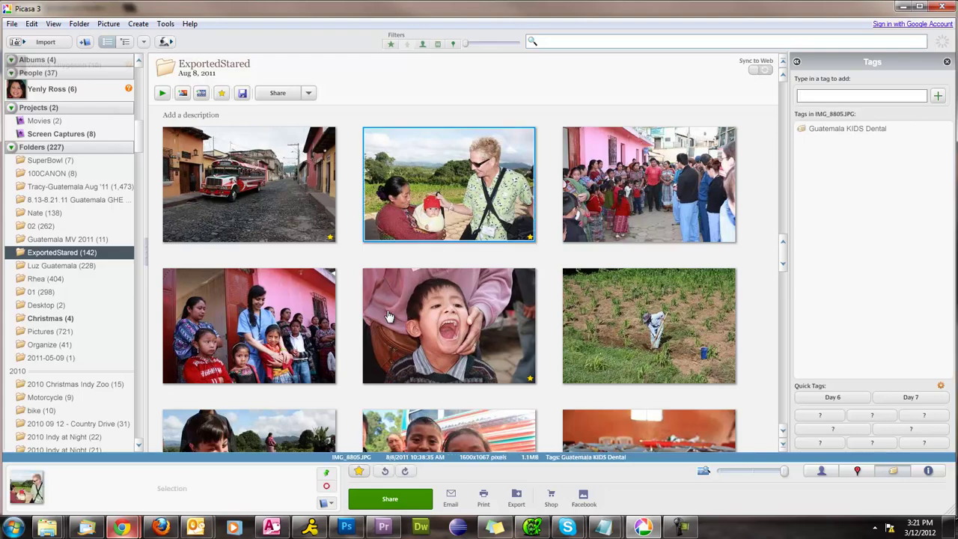
{"action": "scroll", "coordinate": [585, 307], "scroll_direction": "down", "scroll_amount": 10}
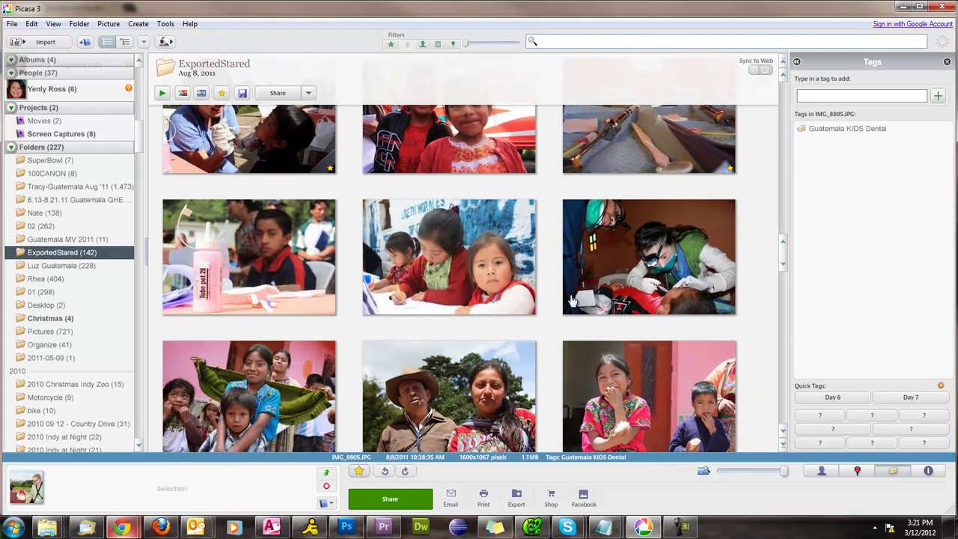
{"action": "left_click", "coordinate": [482, 268], "text": "ctrl"}
{"action": "left_click", "coordinate": [457, 360], "text": "ctrl"}
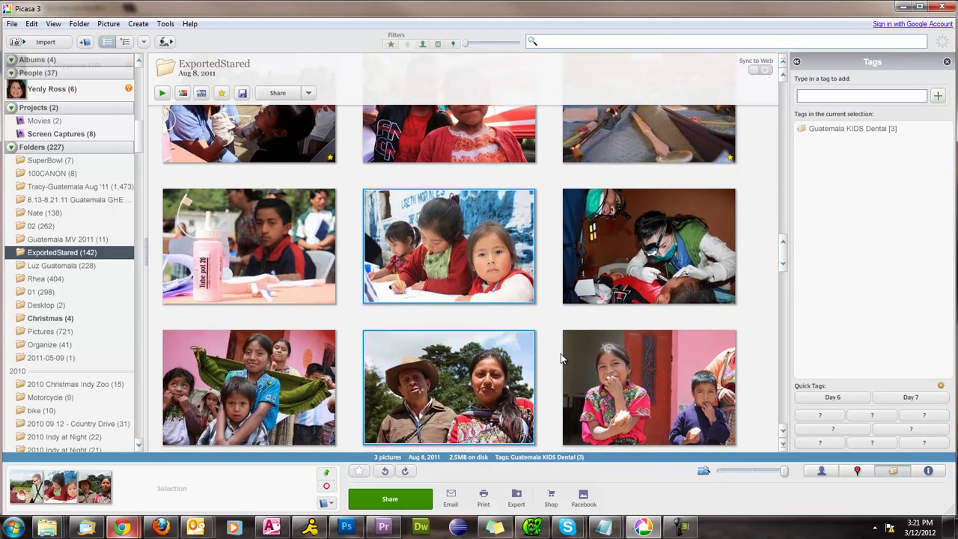
{"action": "scroll", "coordinate": [557, 355], "scroll_direction": "up", "scroll_amount": 1}
{"action": "scroll", "coordinate": [555, 357], "scroll_direction": "up", "scroll_amount": 5}
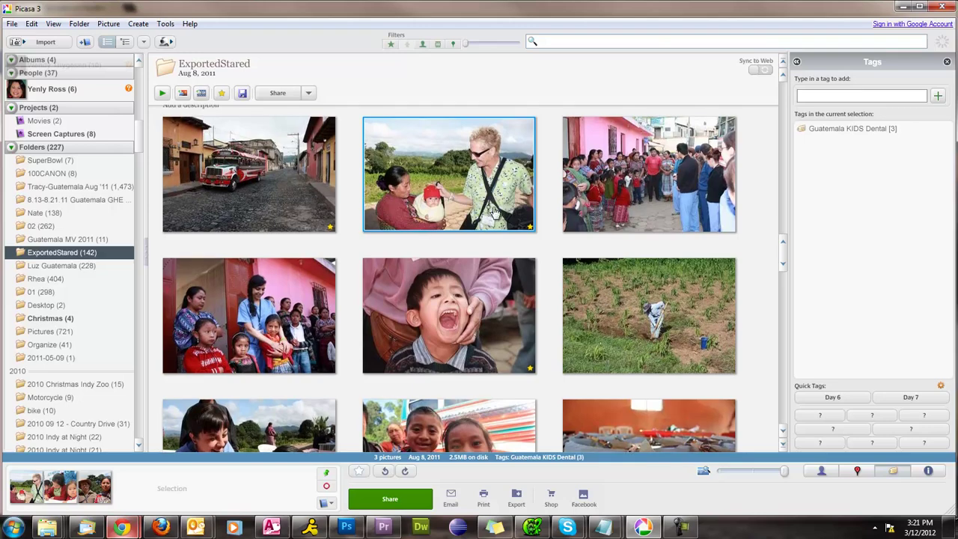
{"action": "scroll", "coordinate": [492, 215], "scroll_direction": "down", "scroll_amount": 5}
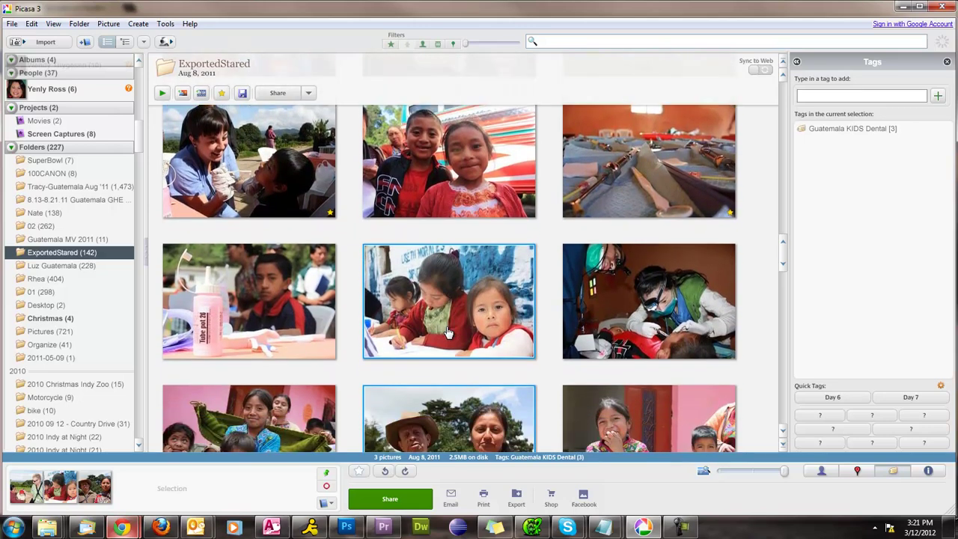
{"action": "scroll", "coordinate": [439, 312], "scroll_direction": "up", "scroll_amount": 4}
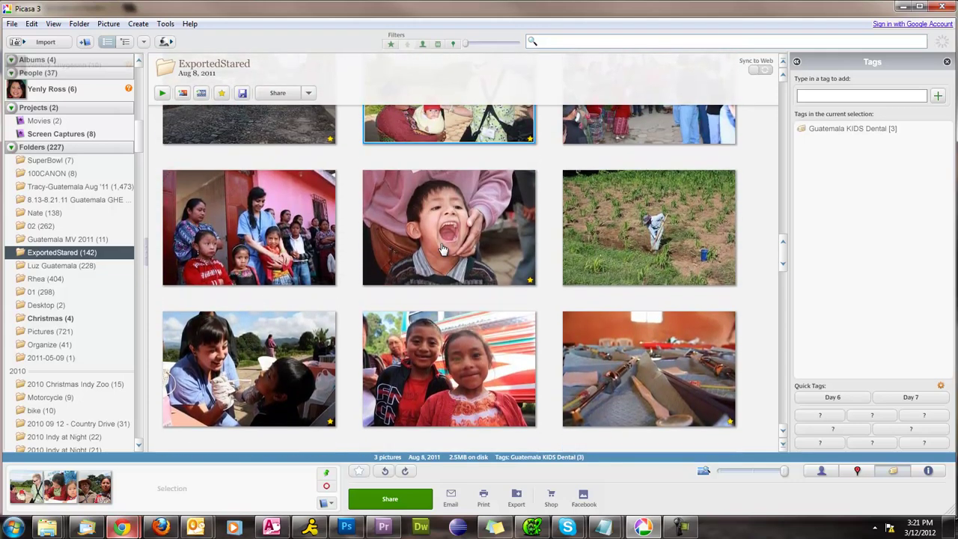
{"action": "left_click", "coordinate": [551, 222]}
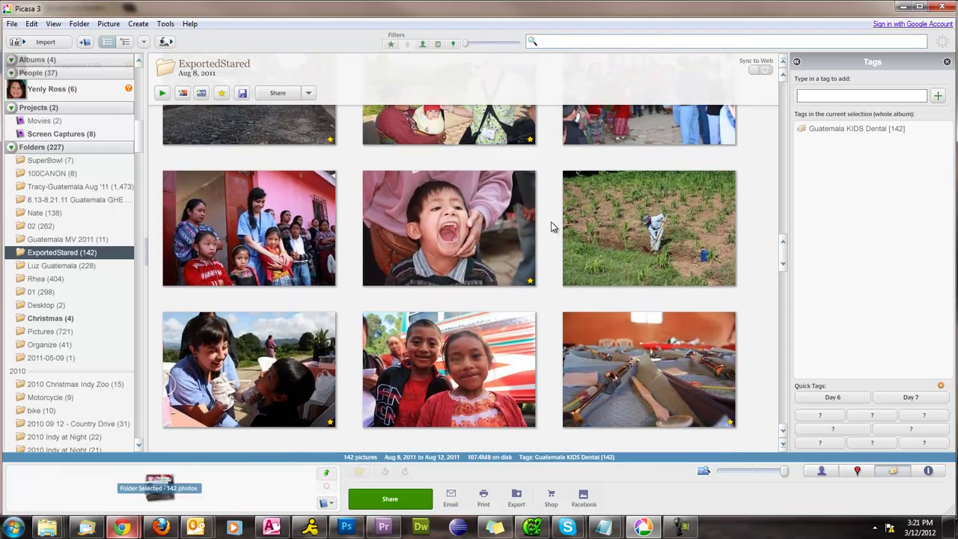
{"action": "scroll", "coordinate": [549, 229], "scroll_direction": "up", "scroll_amount": 1}
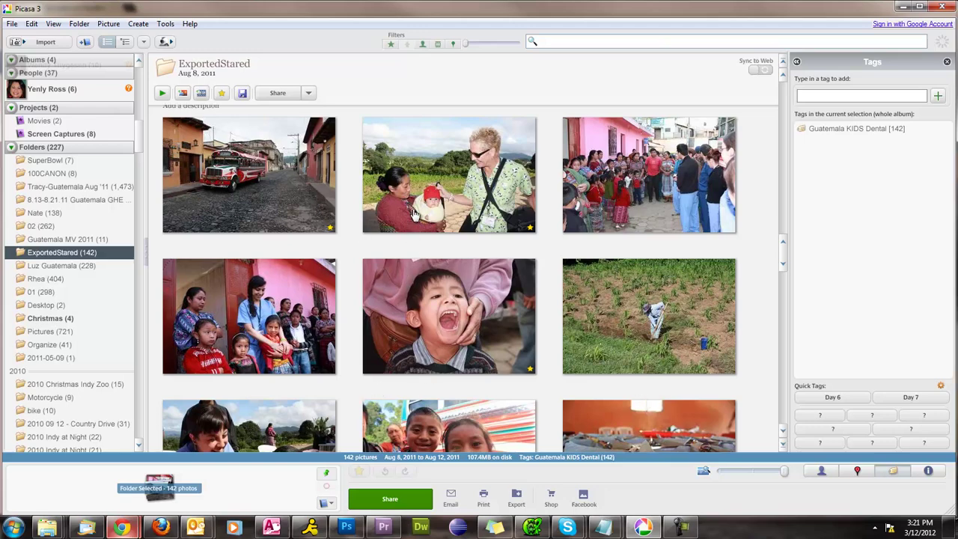
- Filter to starred photos, select all five, and start their Facebook upload
{"action": "left_click", "coordinate": [390, 45]}
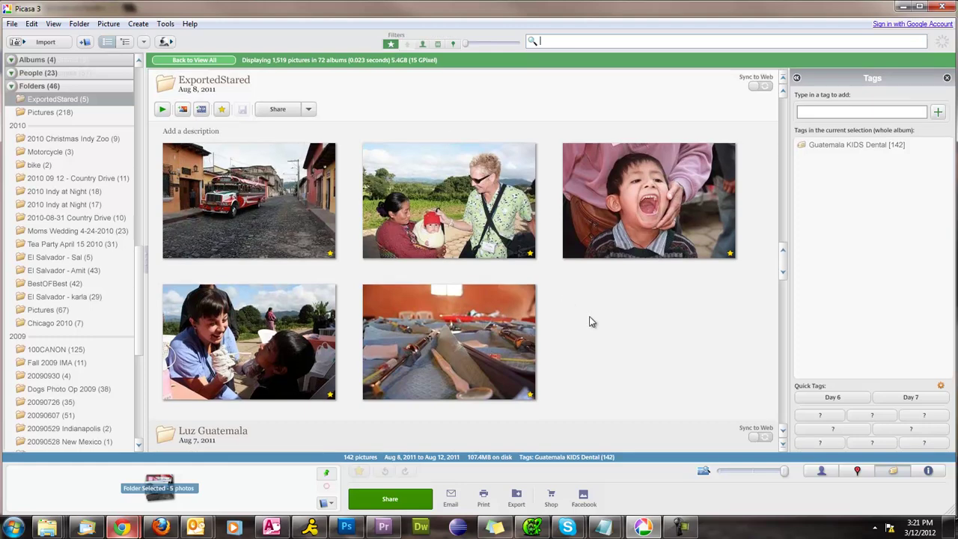
{"action": "left_click", "coordinate": [692, 386]}
{"action": "left_click_drag", "start_coordinate": [692, 385], "coordinate": [233, 193]}
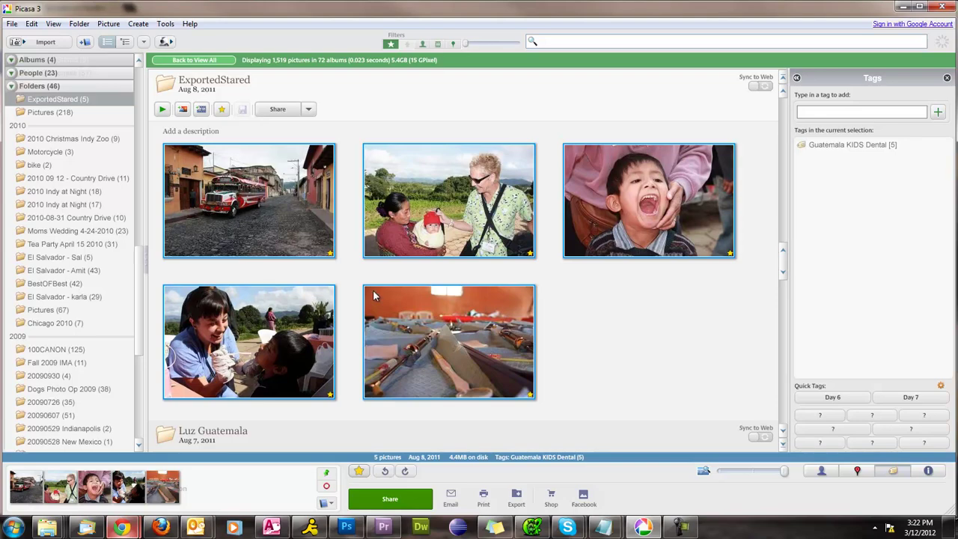
{"action": "left_click", "coordinate": [827, 416]}
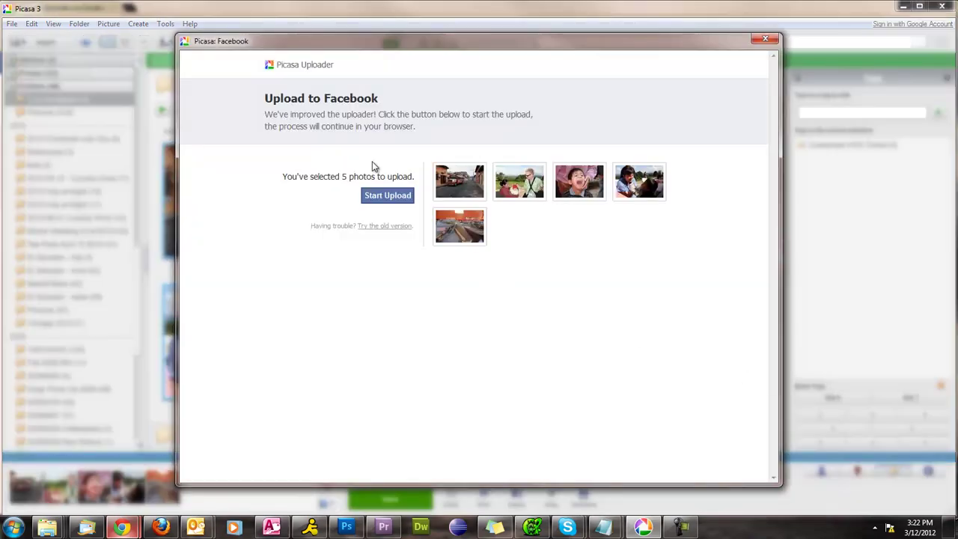
{"action": "left_click", "coordinate": [386, 198]}
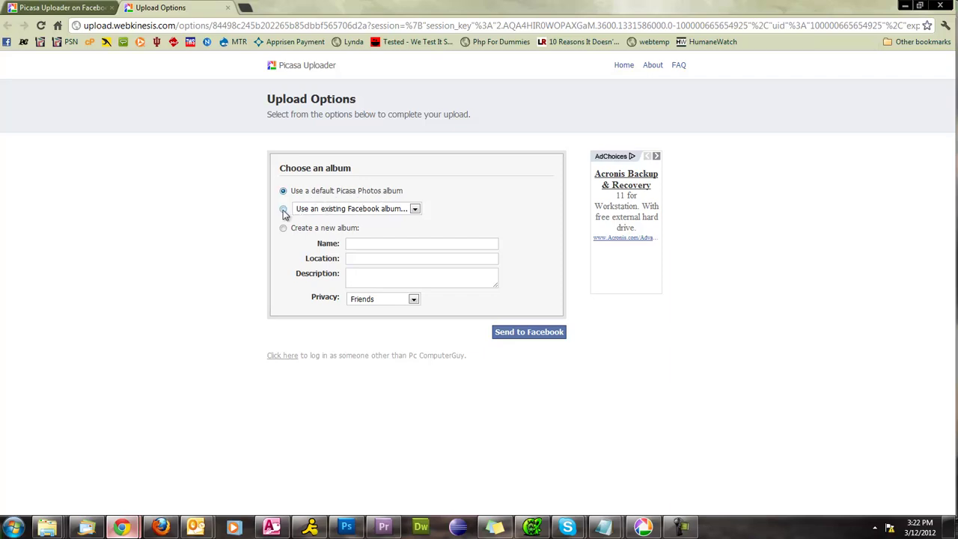
- Choose to create a new album named 'Demo Facebook upload'
{"action": "left_click", "coordinate": [308, 211]}
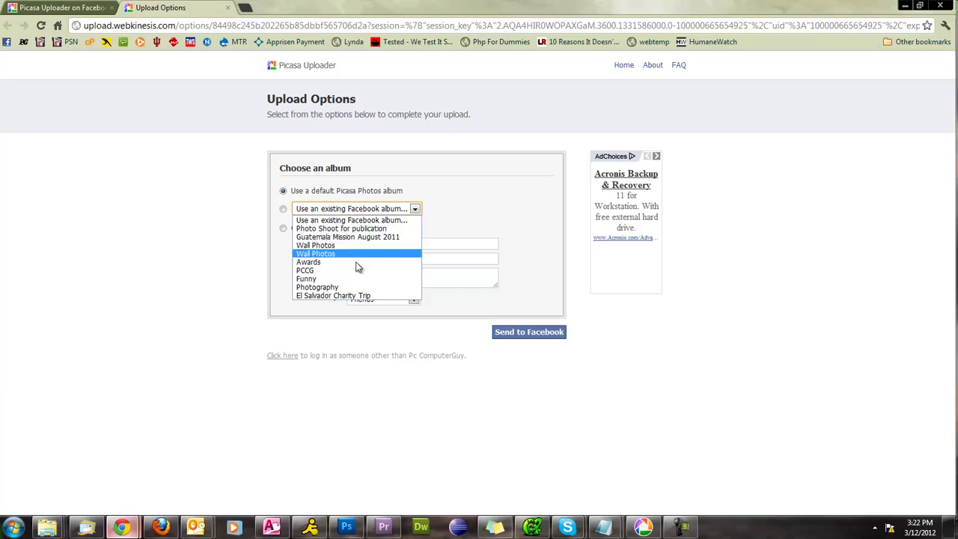
{"action": "left_click", "coordinate": [362, 219]}
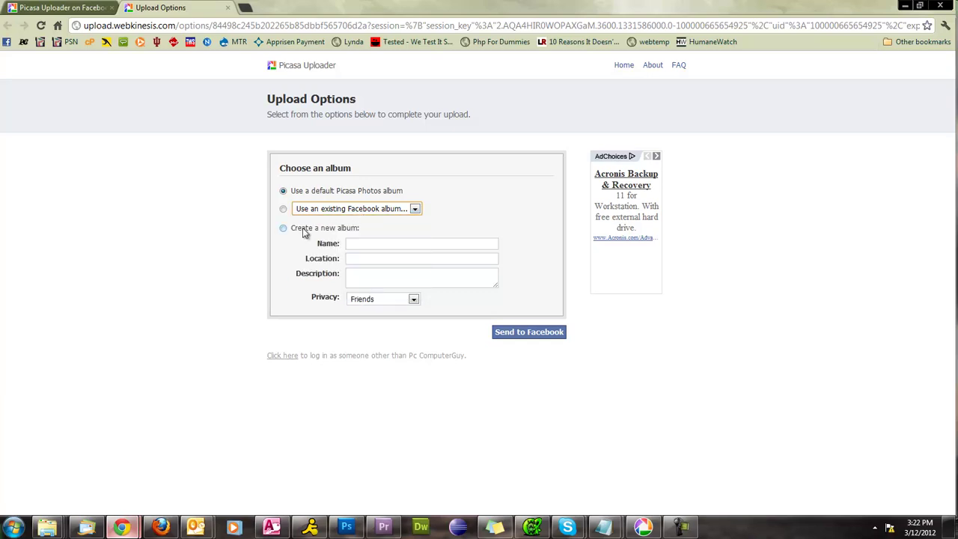
{"action": "left_click", "coordinate": [283, 229]}
{"action": "left_click", "coordinate": [350, 245]}
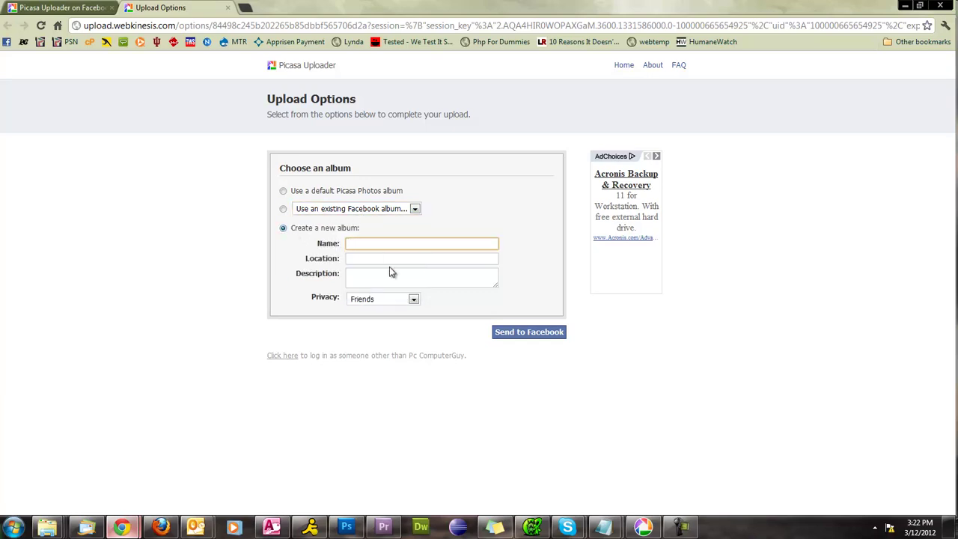
{"action": "type", "text": "Demo Facebook upload"}
- Set the album privacy to Everyone and send the photos to Facebook
{"action": "left_click", "coordinate": [411, 298]}
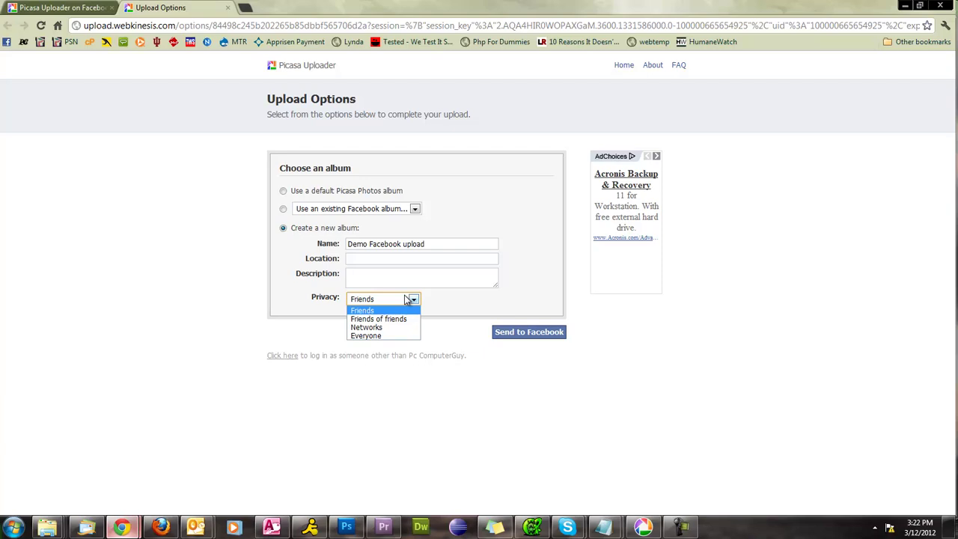
{"action": "left_click", "coordinate": [404, 310]}
{"action": "left_click", "coordinate": [411, 299]}
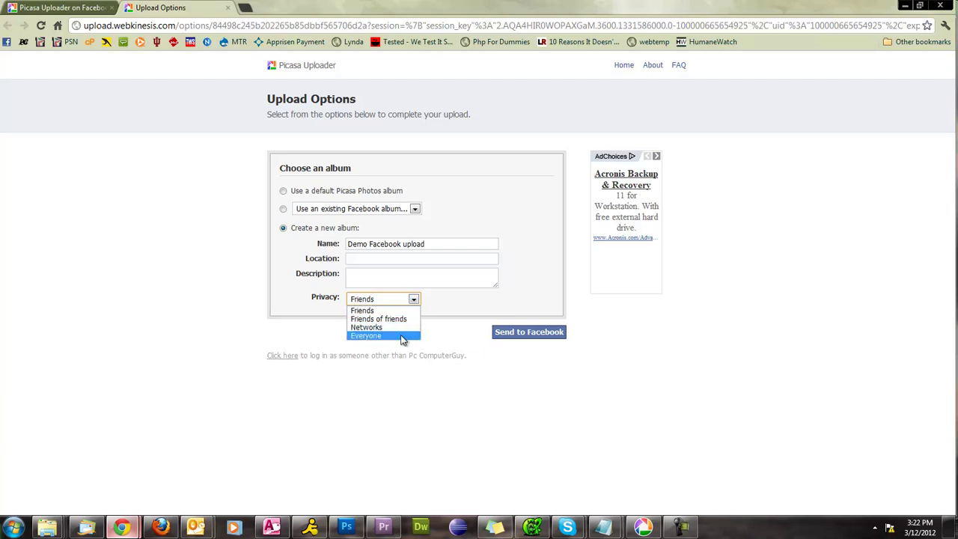
{"action": "left_click", "coordinate": [402, 336]}
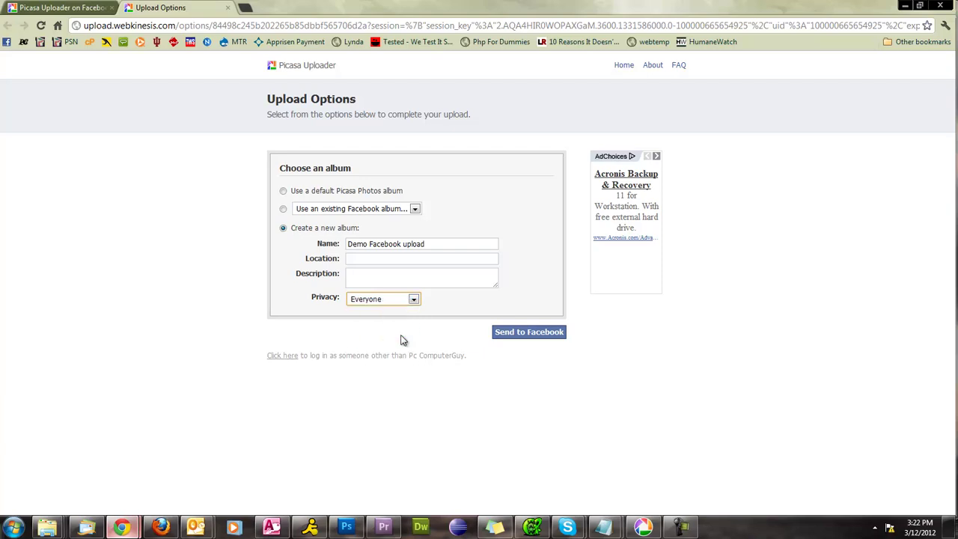
{"action": "left_click", "coordinate": [508, 336]}
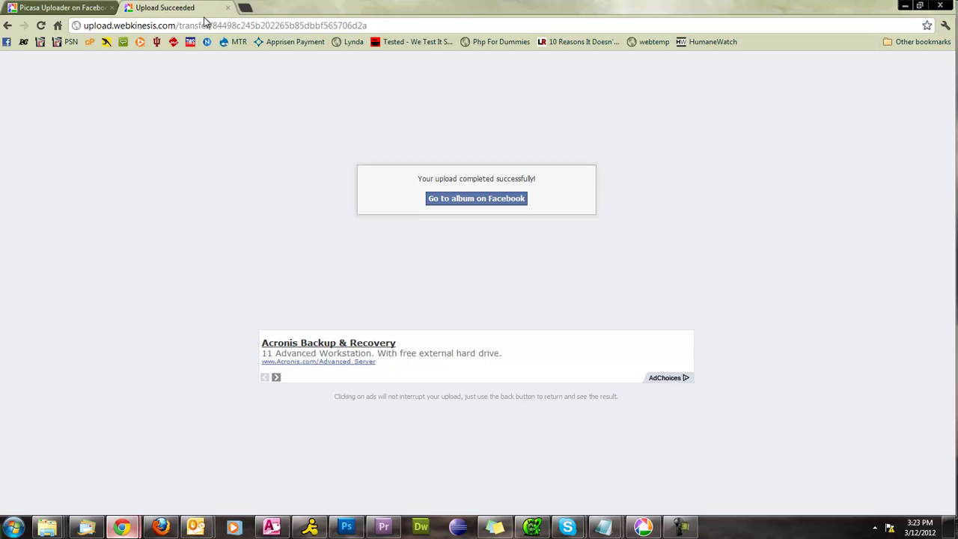
- Once the upload finishes, open the Demo Facebook upload album on Facebook
{"action": "left_click", "coordinate": [441, 202]}
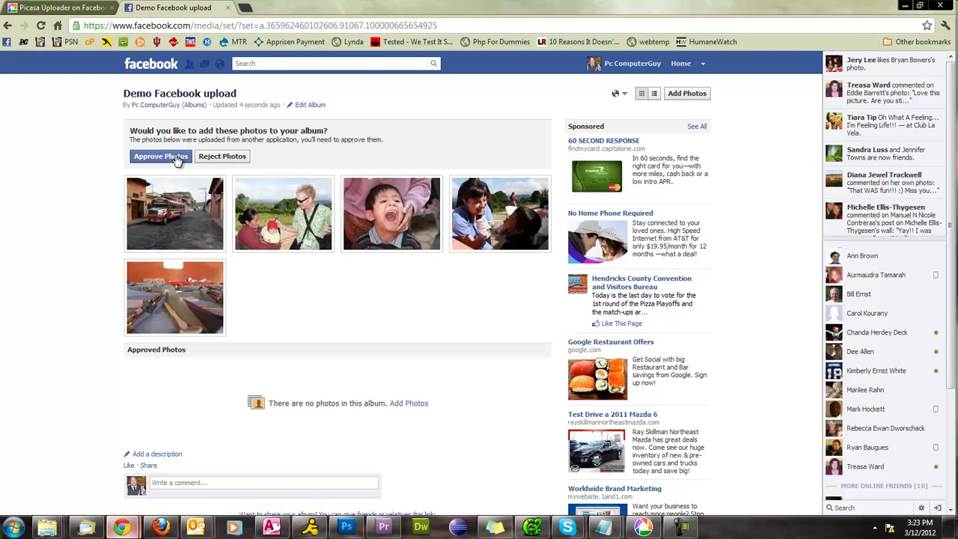
- Approve the five uploaded photos into the Demo Facebook upload album
{"action": "left_click", "coordinate": [176, 159]}
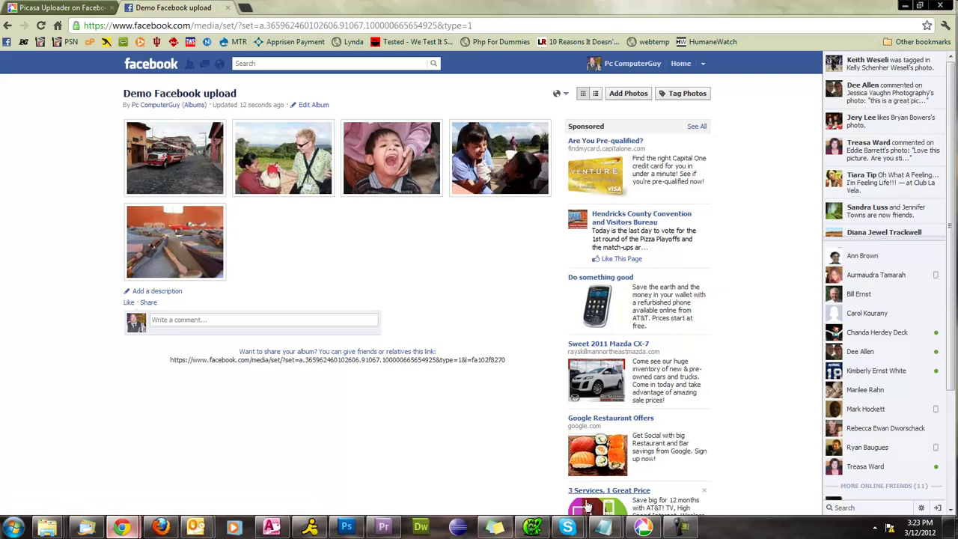
{"action": "left_click", "coordinate": [642, 527]}
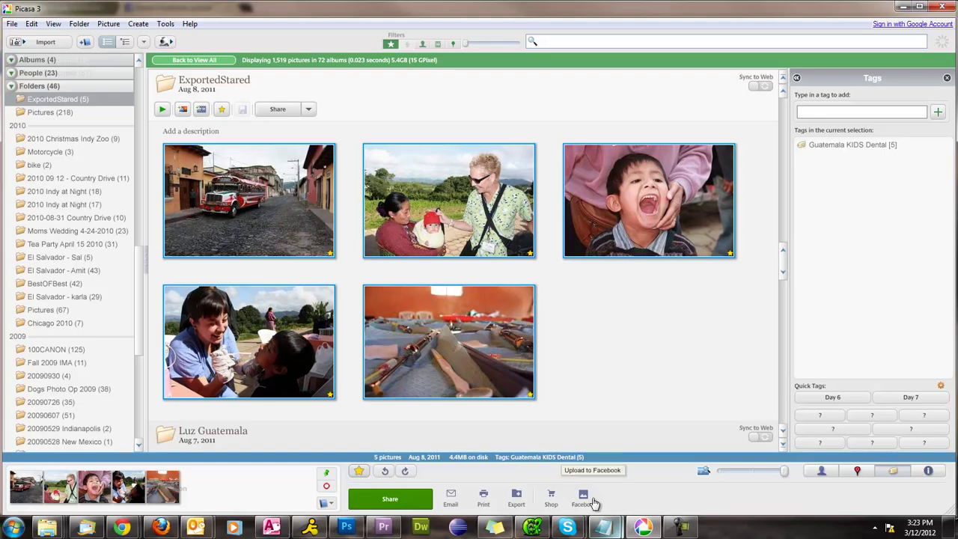
{"action": "left_click", "coordinate": [902, 7]}
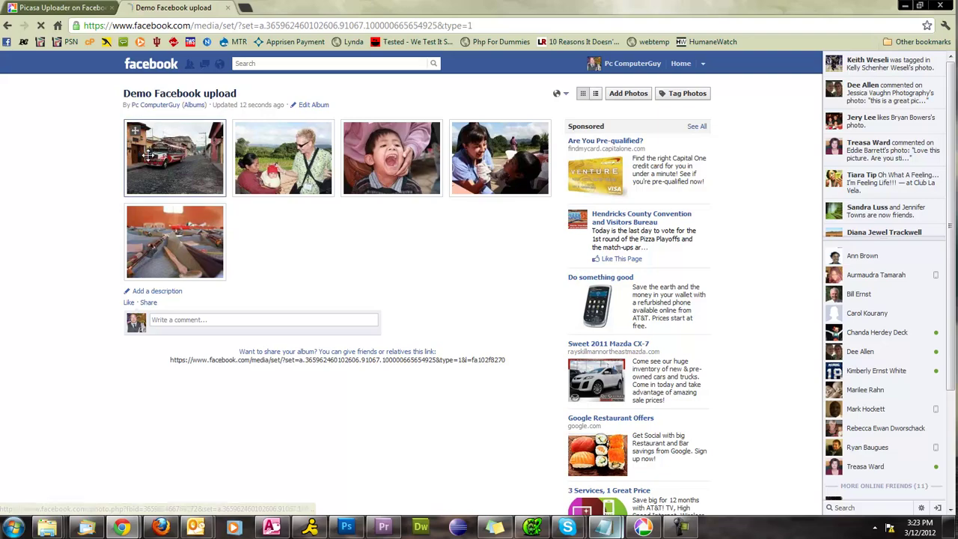
- Browse the album's photos full size, starting from the bus photo, then close the viewer
{"action": "left_click", "coordinate": [166, 155]}
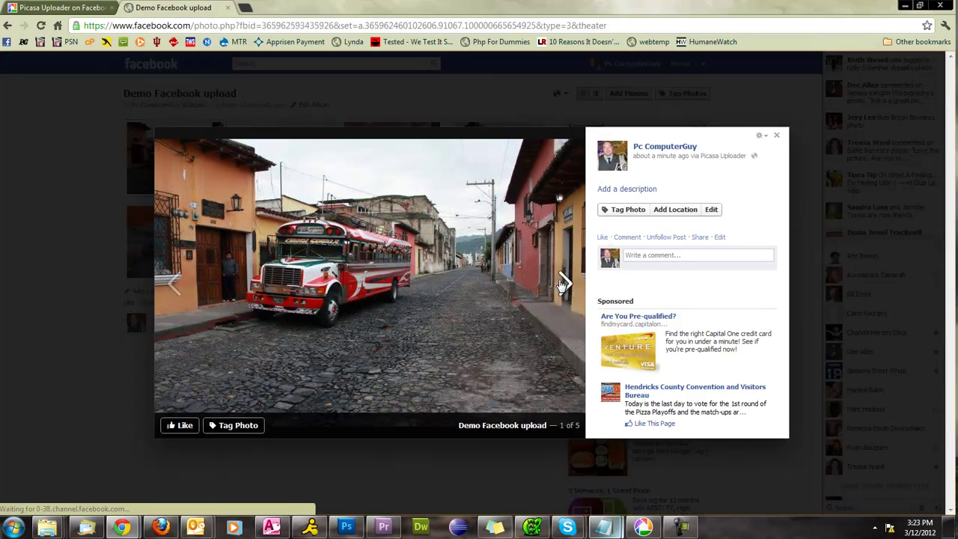
{"action": "left_click", "coordinate": [562, 284]}
{"action": "left_click", "coordinate": [562, 284]}
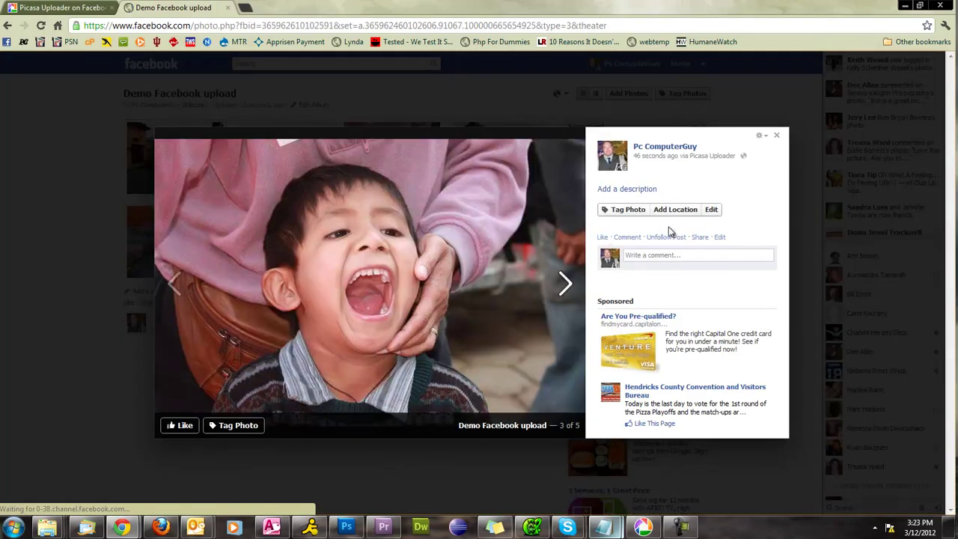
{"action": "left_click", "coordinate": [776, 135]}
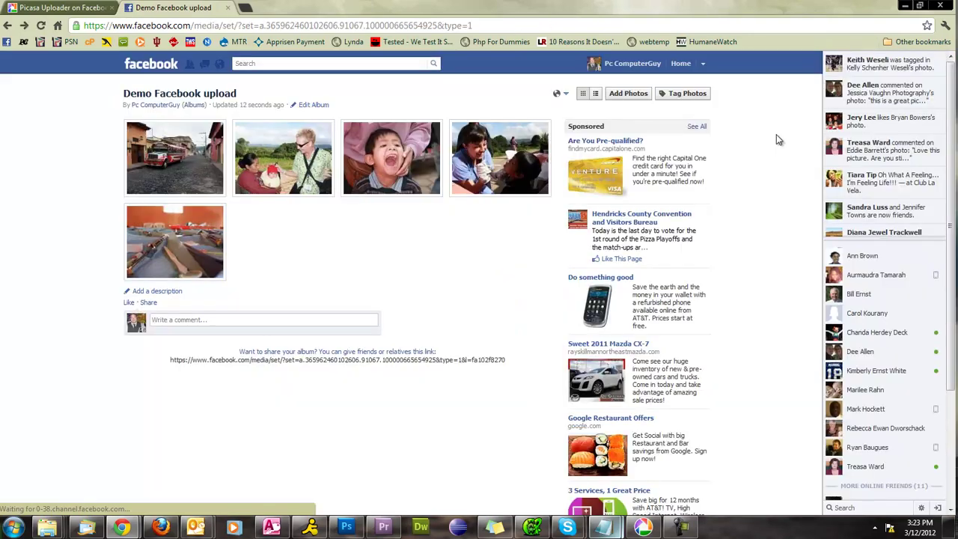
- Return to Picasa 3 and select the whole ExportedStared folder
{"action": "left_click", "coordinate": [904, 5]}
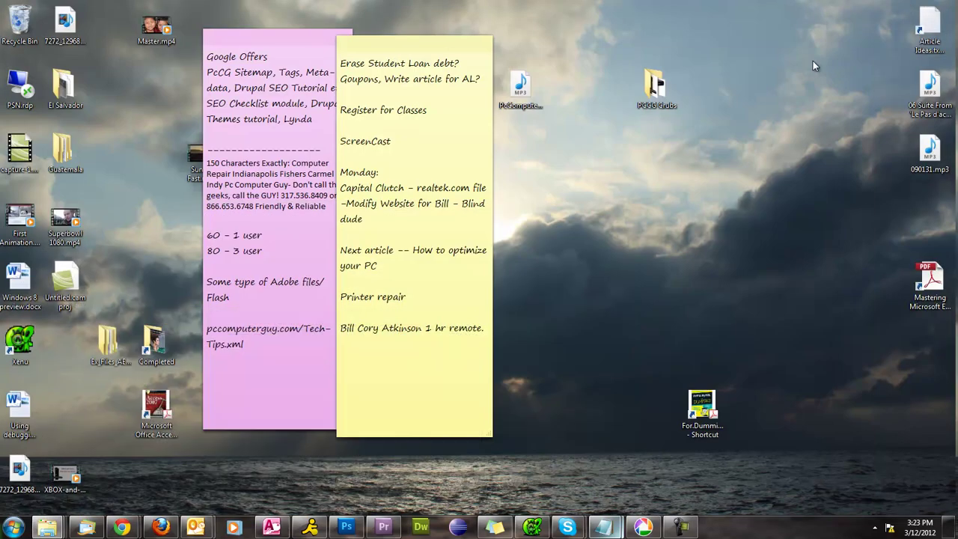
{"action": "left_click", "coordinate": [642, 527]}
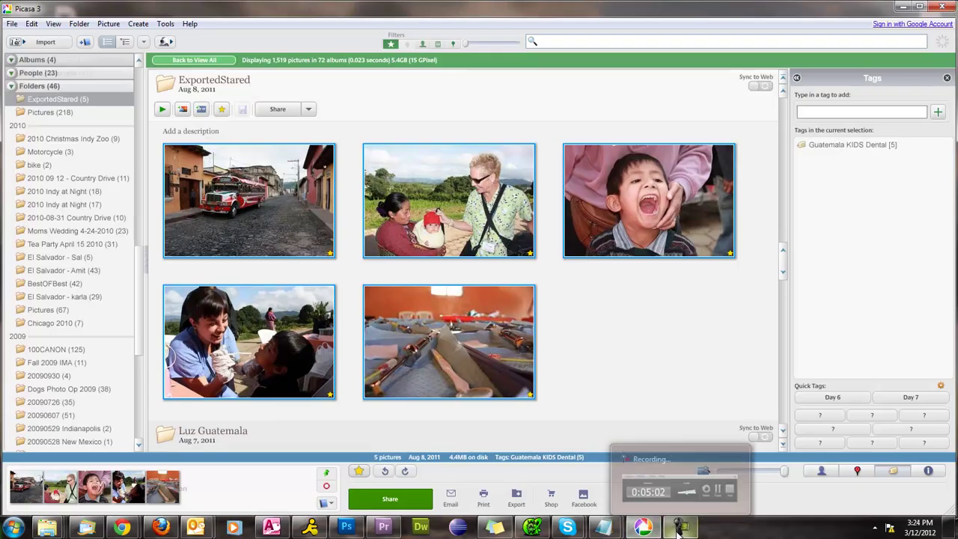
{"action": "left_click", "coordinate": [654, 366]}
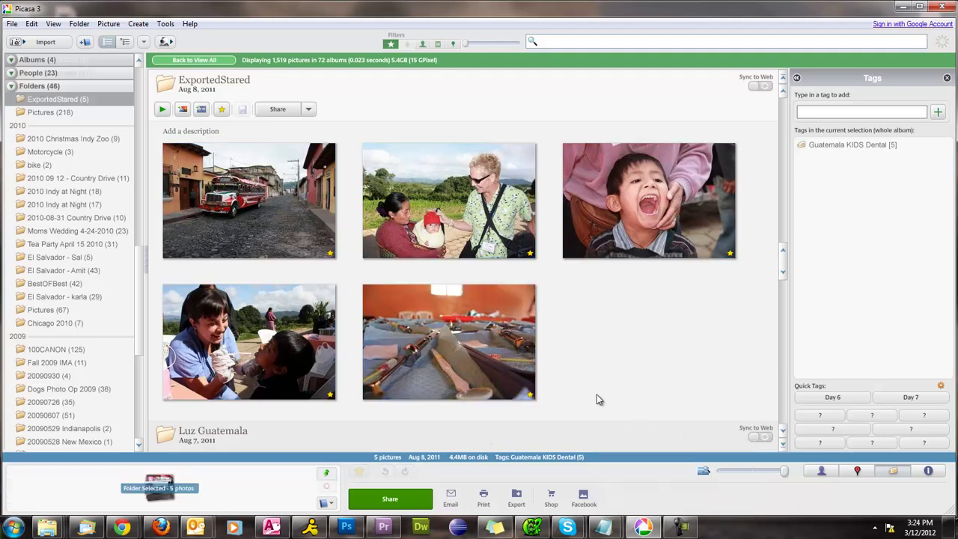
- Start sharing to Web Albums, close the Google sign-in, and select all five ExportedStared photos
{"action": "left_click", "coordinate": [383, 502]}
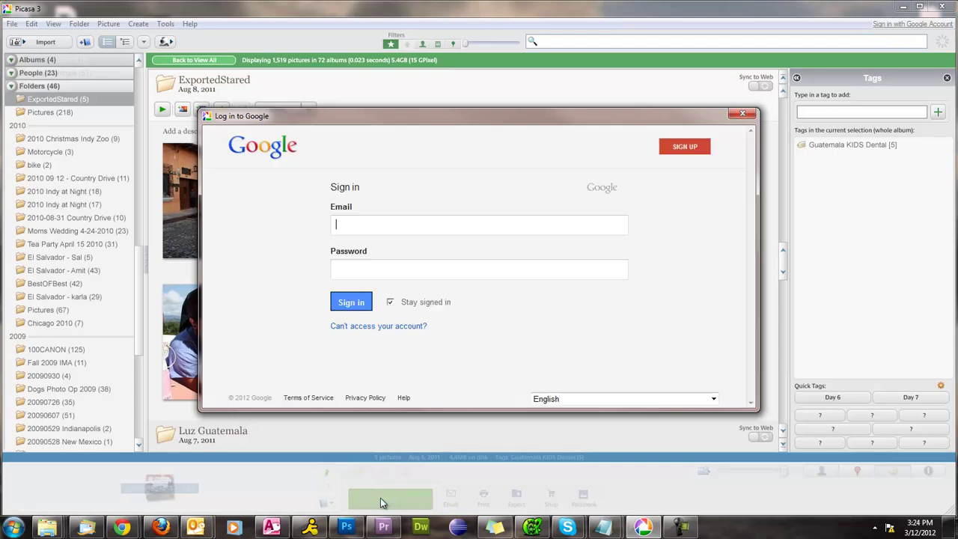
{"action": "left_click", "coordinate": [742, 113]}
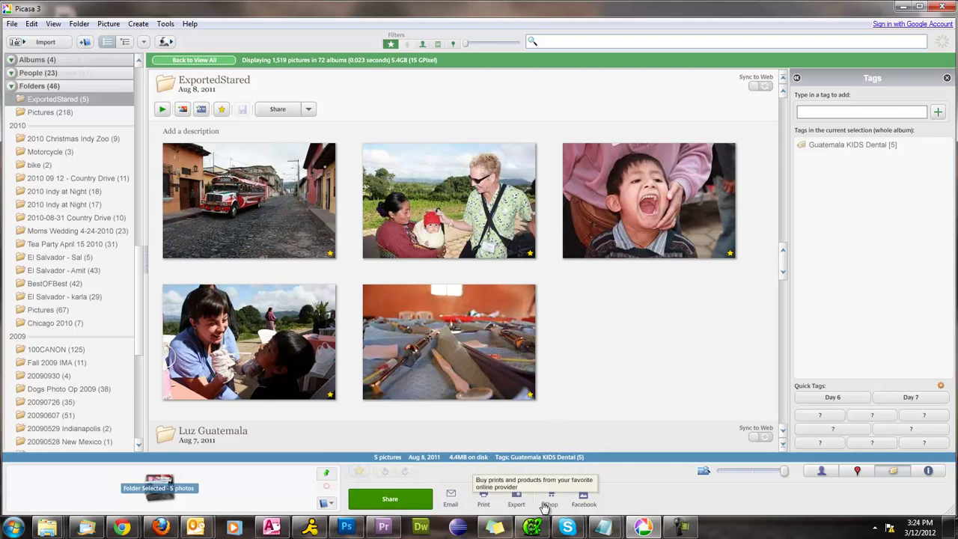
{"action": "key", "text": "ctrl+a"}
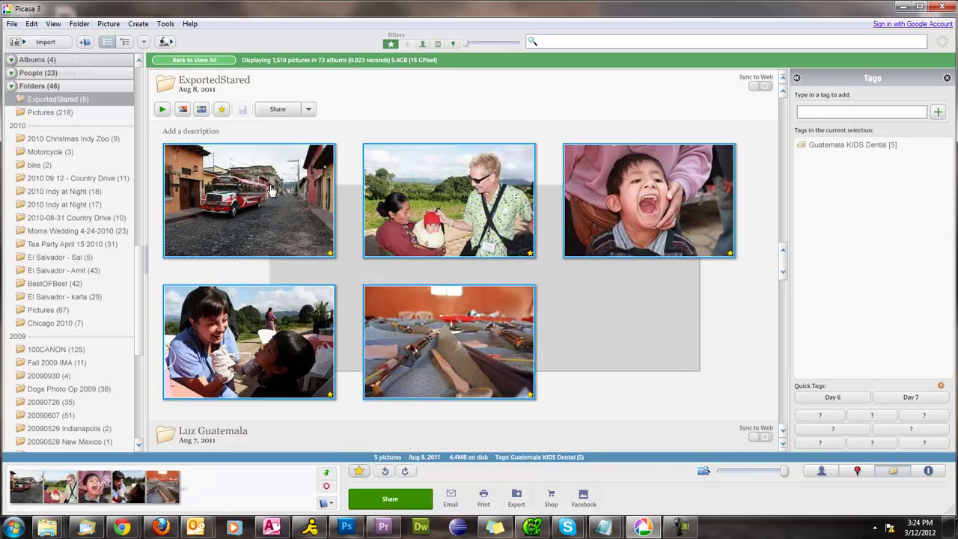
{"action": "left_click", "coordinate": [453, 500]}
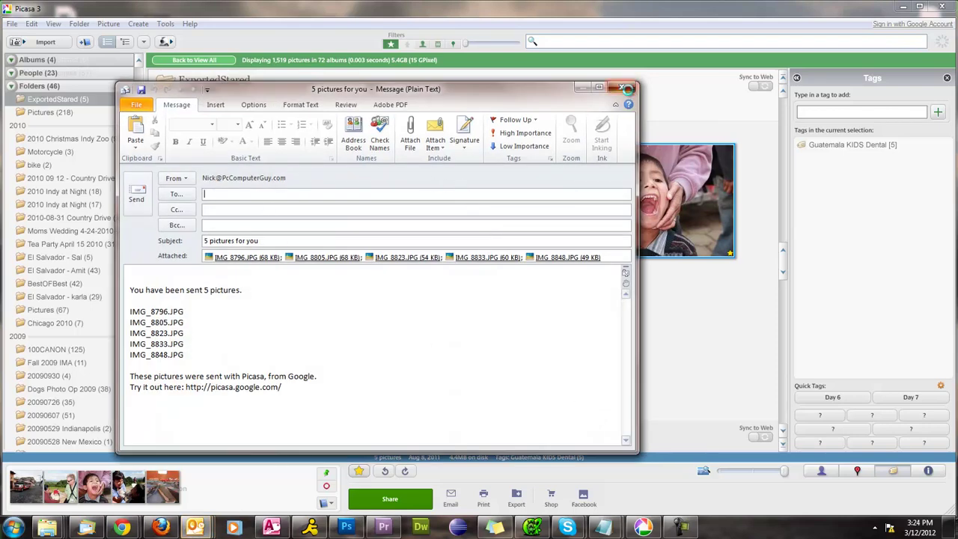
{"action": "left_click", "coordinate": [627, 89]}
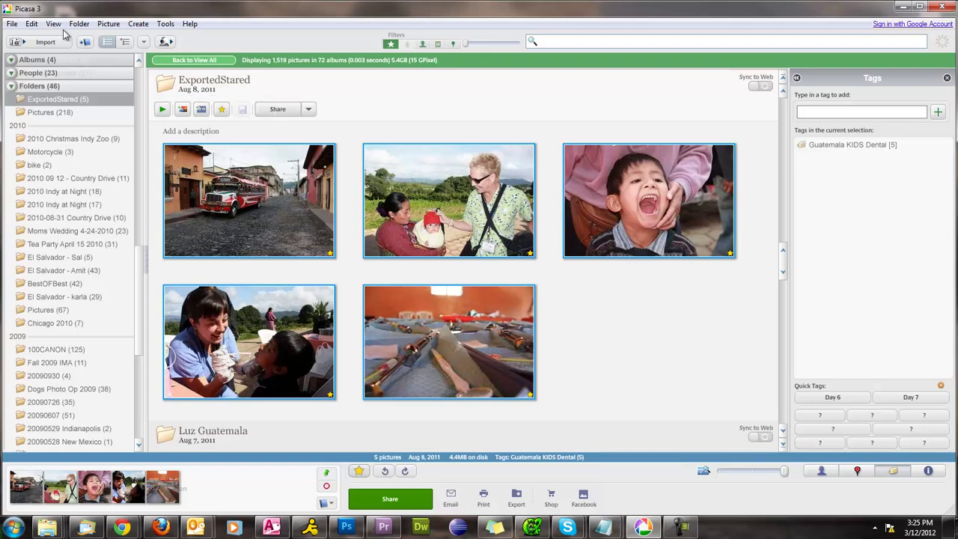
- Set the export location to a new Desktop folder named Demo in Export to Folder
{"action": "left_click", "coordinate": [12, 23]}
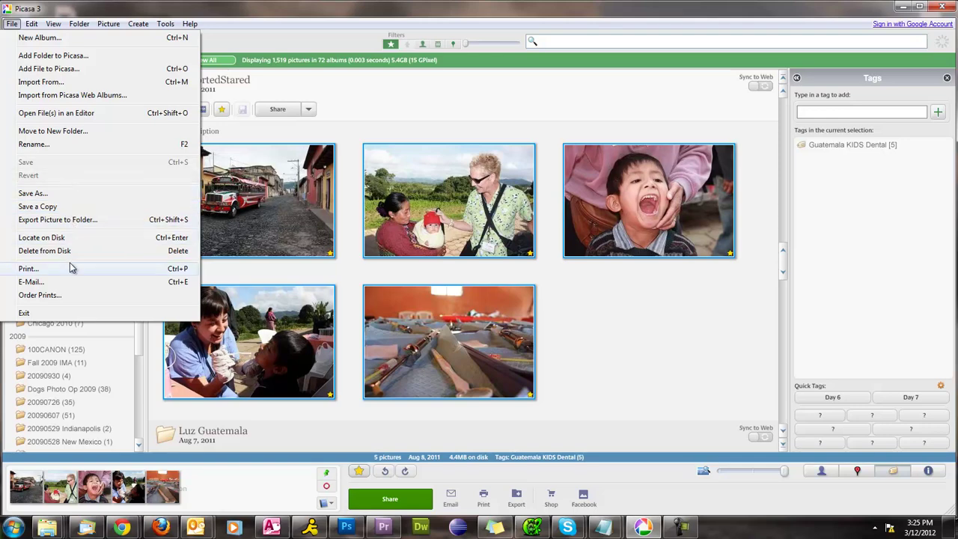
{"action": "left_click", "coordinate": [88, 220]}
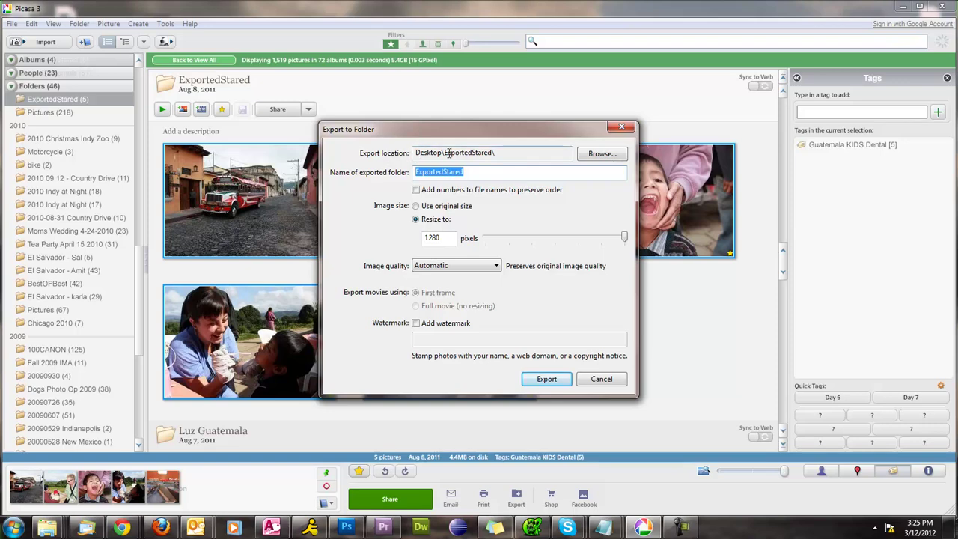
{"action": "left_click", "coordinate": [591, 155]}
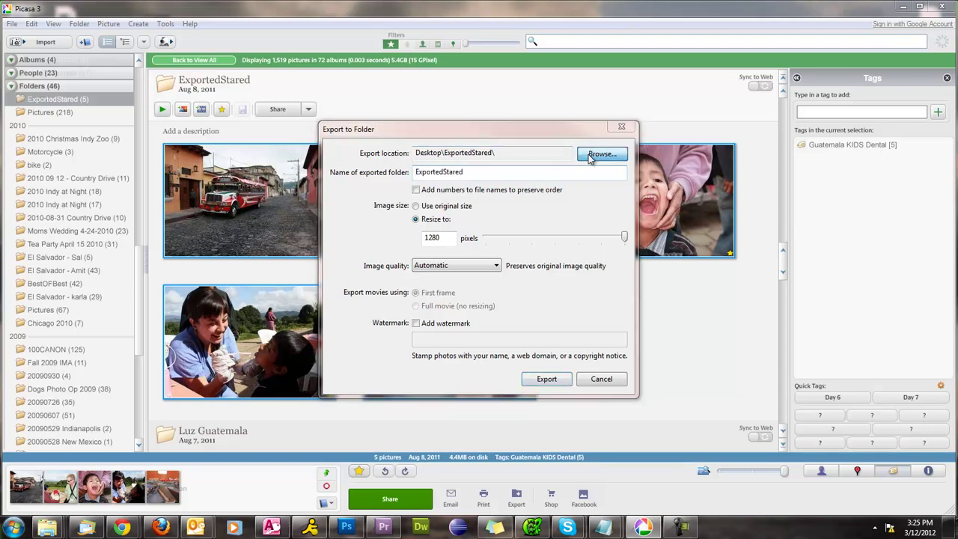
{"action": "left_click", "coordinate": [419, 222]}
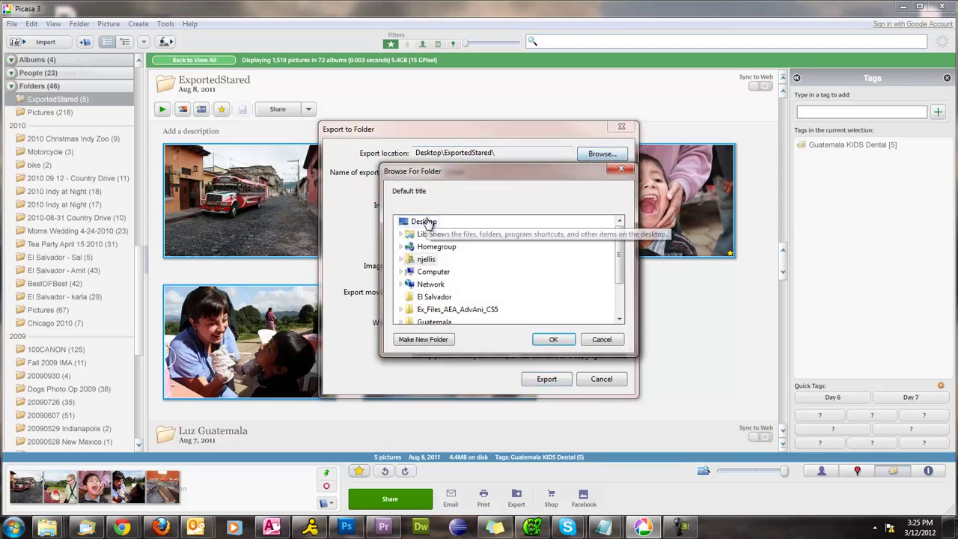
{"action": "left_click", "coordinate": [554, 340]}
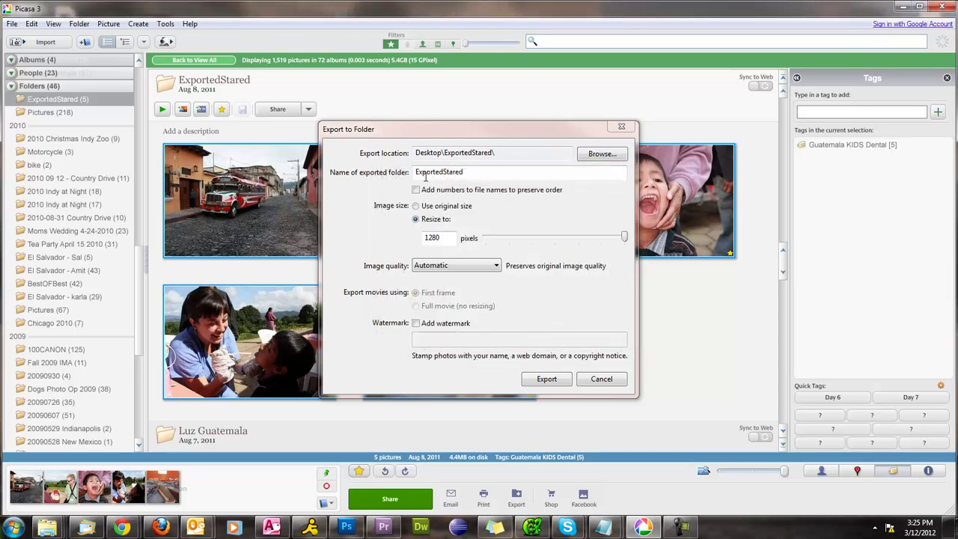
{"action": "left_click_drag", "start_coordinate": [483, 169], "coordinate": [375, 175]}
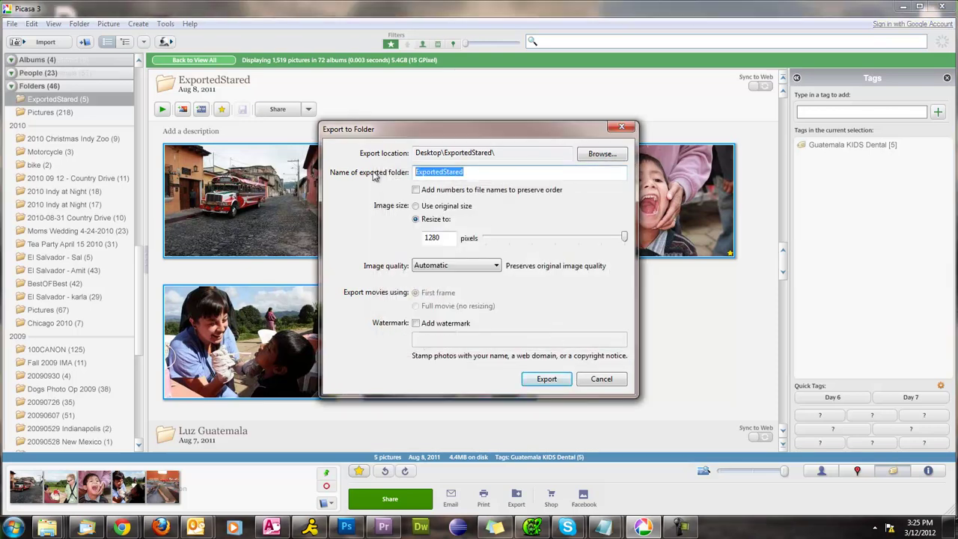
{"action": "type", "text": "Demo"}
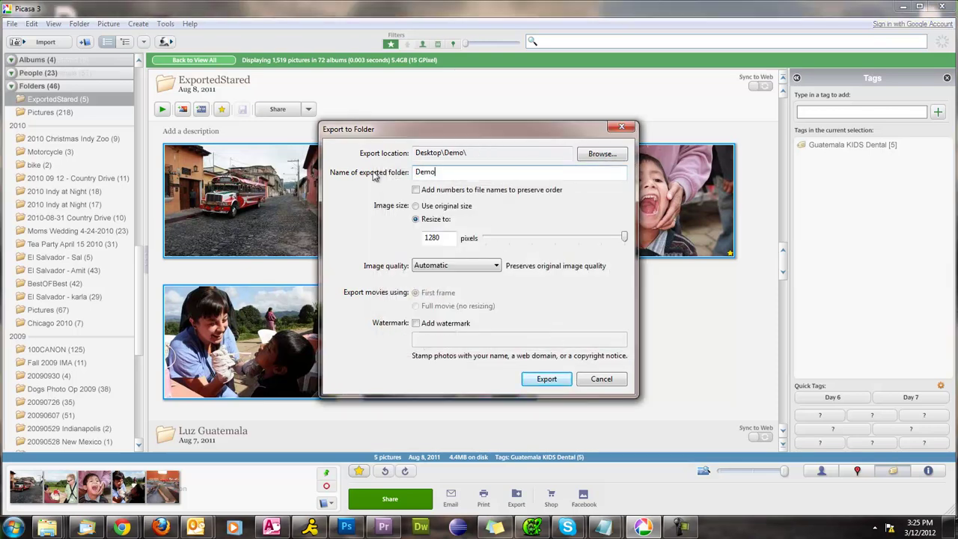
- Resize the exported photos to 1024 pixels and export all five to Demo
{"action": "left_click", "coordinate": [417, 207]}
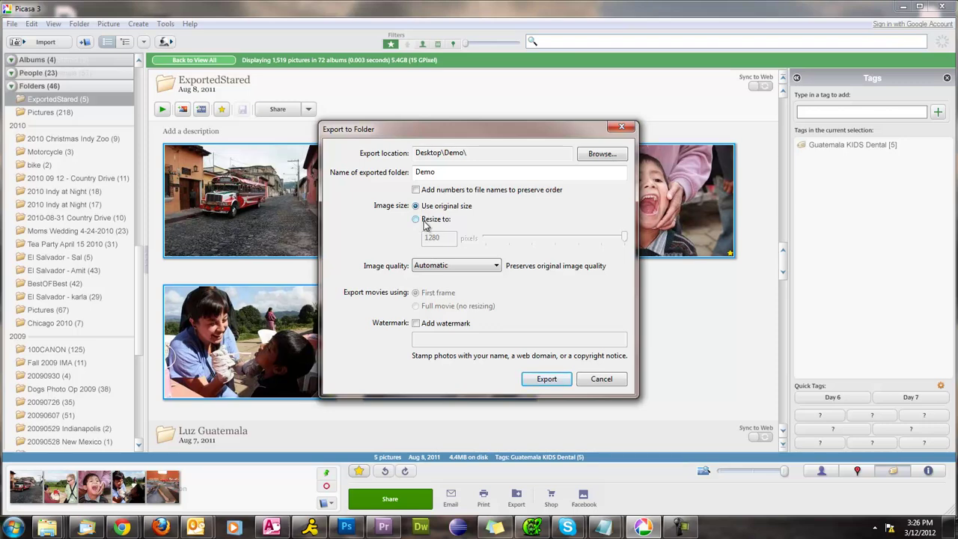
{"action": "left_click", "coordinate": [423, 221]}
{"action": "left_click_drag", "start_coordinate": [625, 240], "coordinate": [585, 250]}
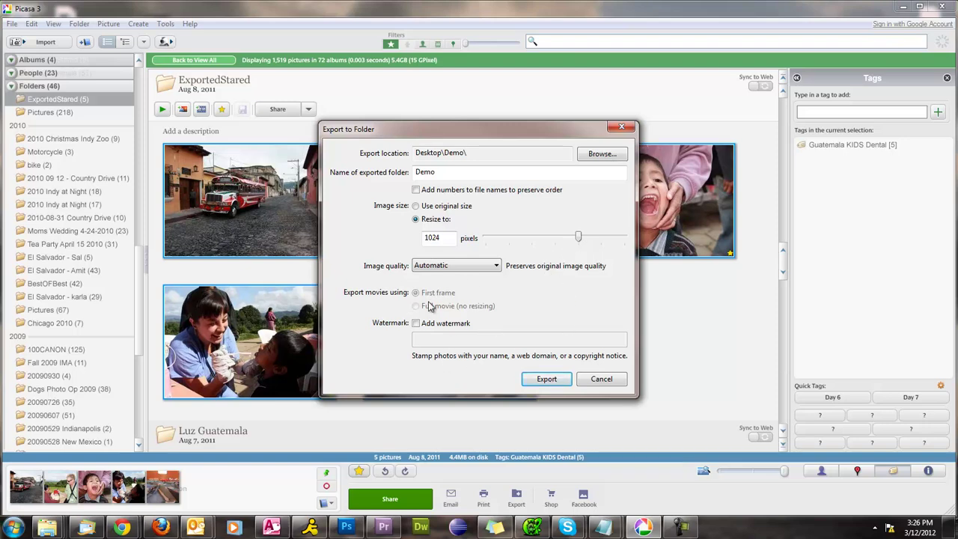
{"action": "left_click", "coordinate": [547, 380]}
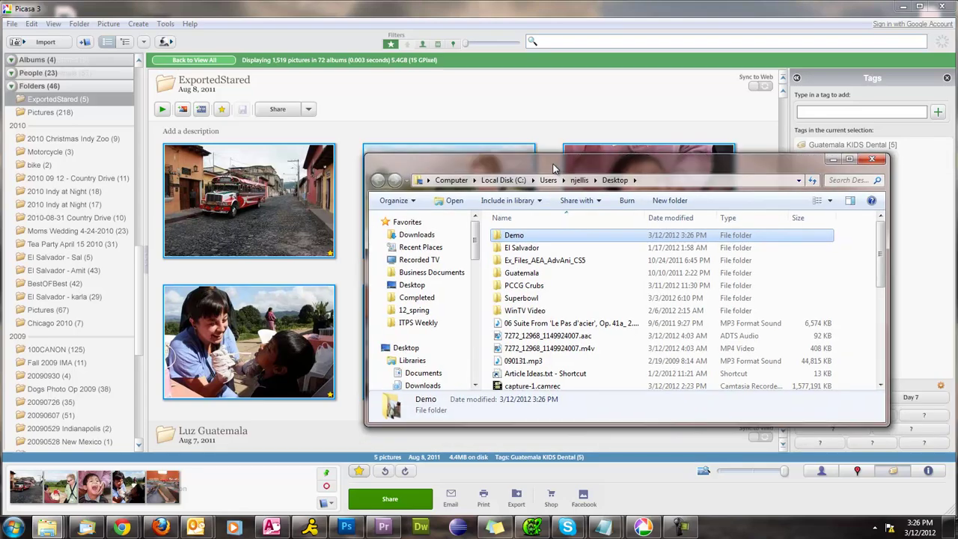
- Open the Demo folder and check IMG_8848.JPG's properties, confirming the 1024 x 683 export
{"action": "double_click", "coordinate": [503, 230]}
{"action": "key", "text": "ctrl+a"}
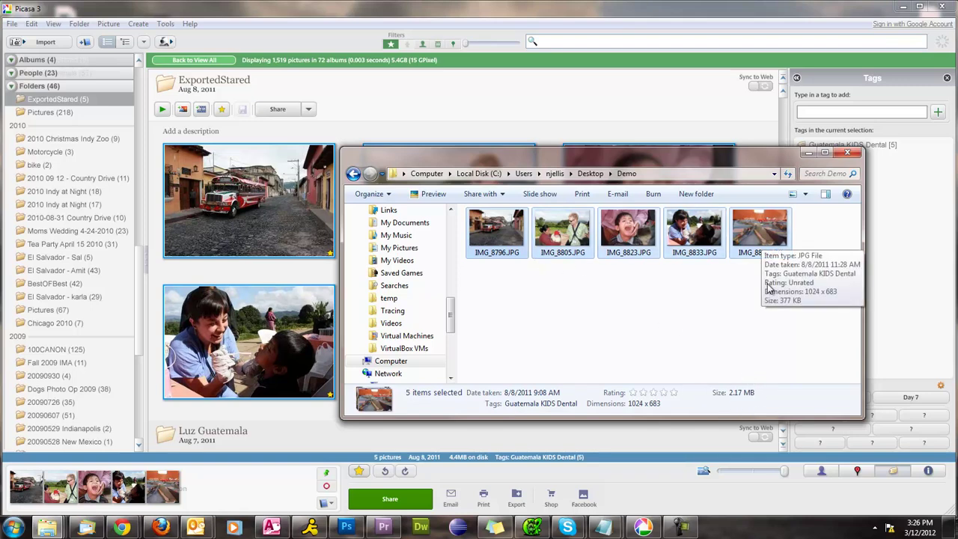
{"action": "left_click", "coordinate": [760, 241]}
{"action": "right_click", "coordinate": [761, 244]}
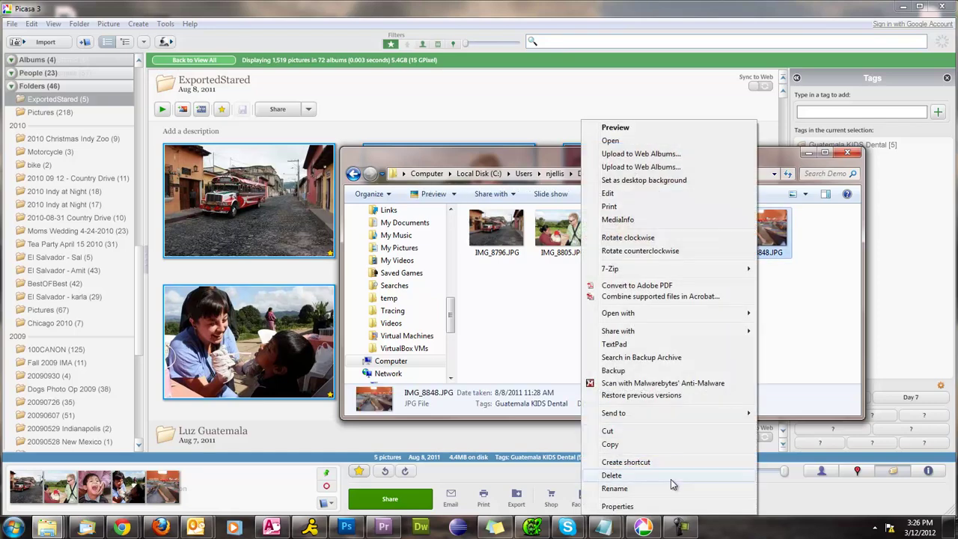
{"action": "left_click", "coordinate": [674, 506]}
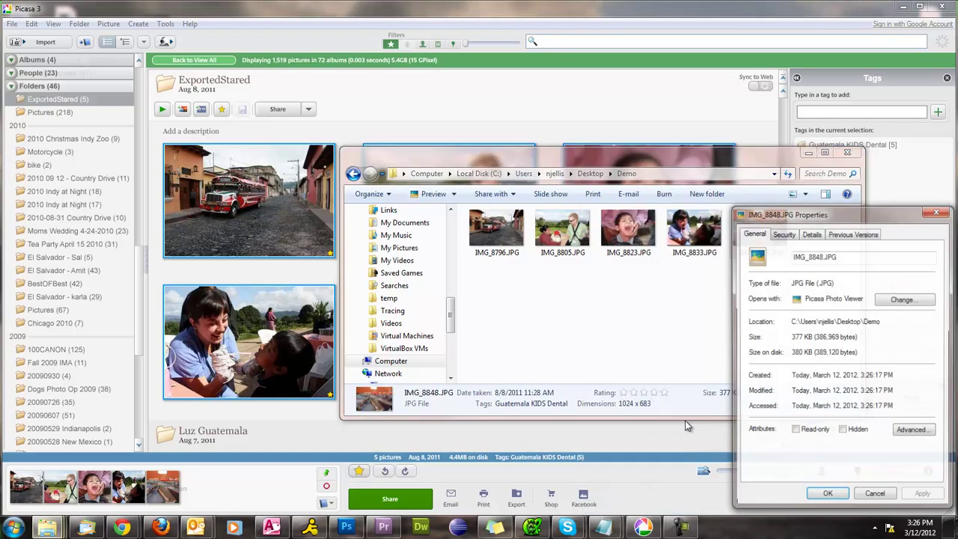
{"action": "left_click", "coordinate": [875, 497]}
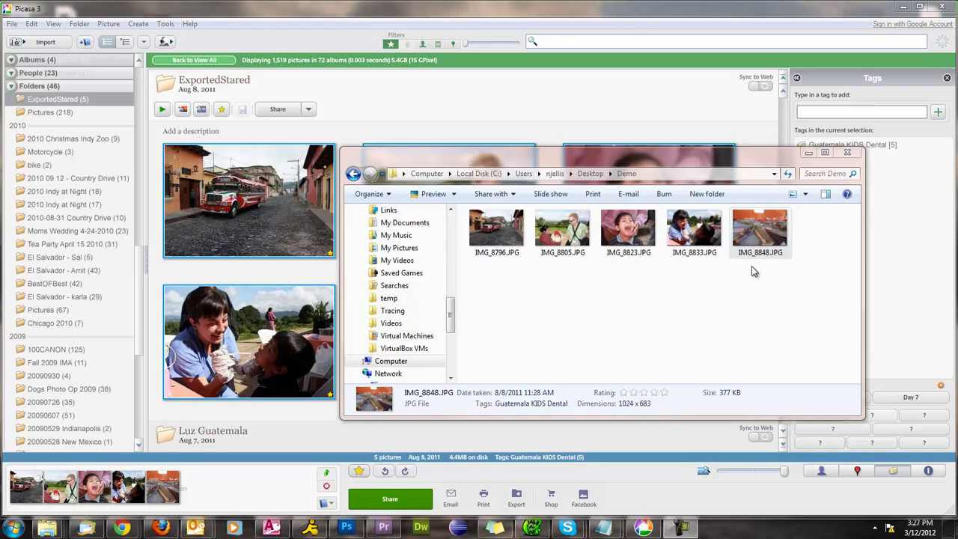
- Bring Picasa 3 back to the front showing the five ExportedStared photos
{"action": "left_click", "coordinate": [541, 434]}
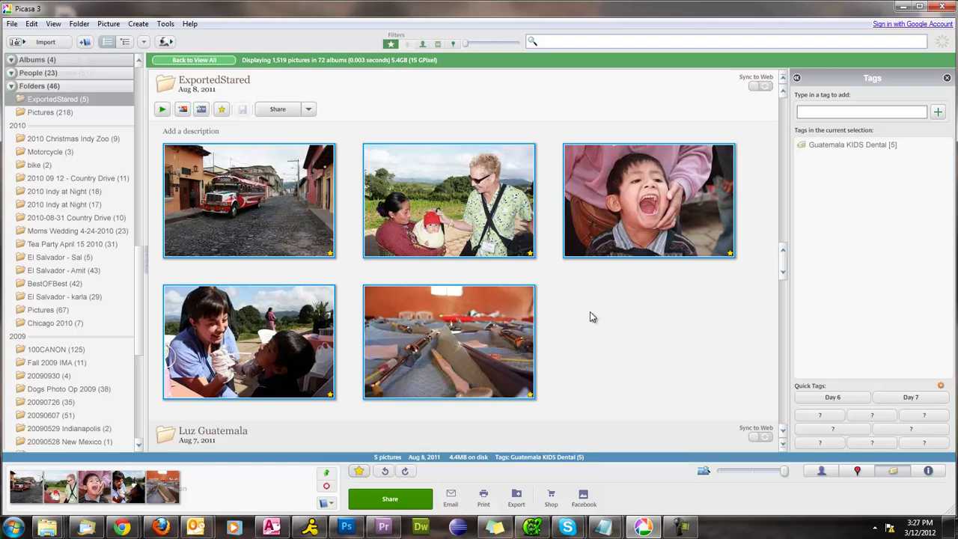
- Browse the Shop provider list, choose Walgreens, and click into its user name and password fields
{"action": "left_click", "coordinate": [552, 505]}
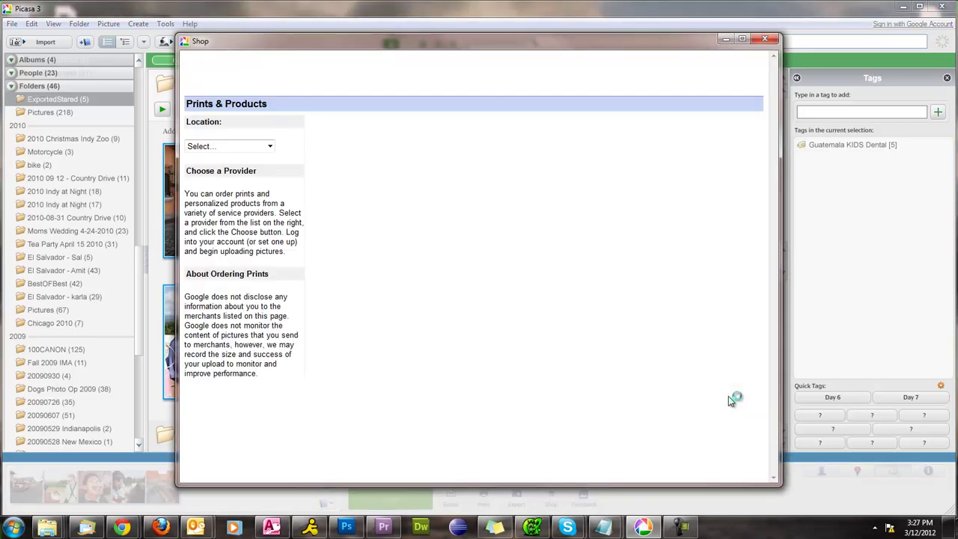
{"action": "scroll", "coordinate": [435, 162], "scroll_direction": "down", "scroll_amount": 4}
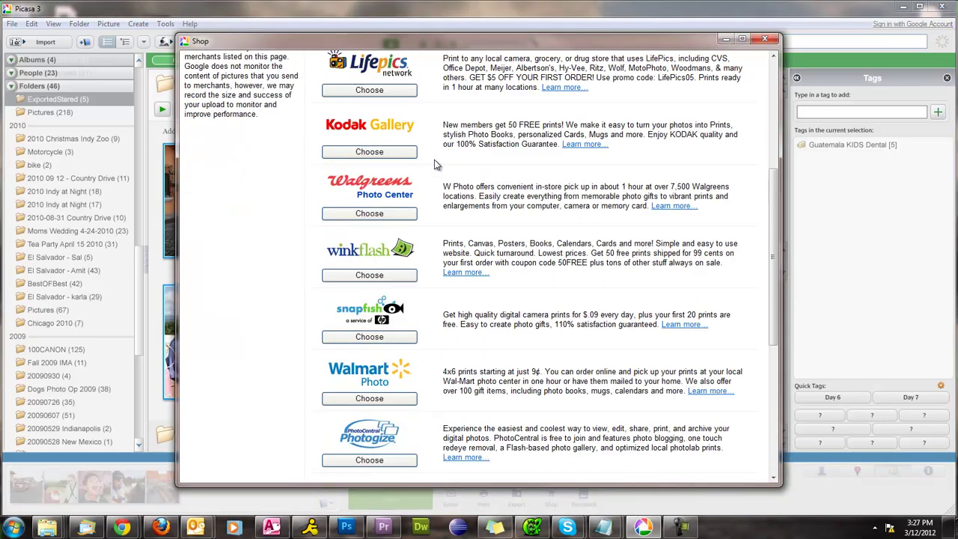
{"action": "scroll", "coordinate": [436, 164], "scroll_direction": "down", "scroll_amount": 4}
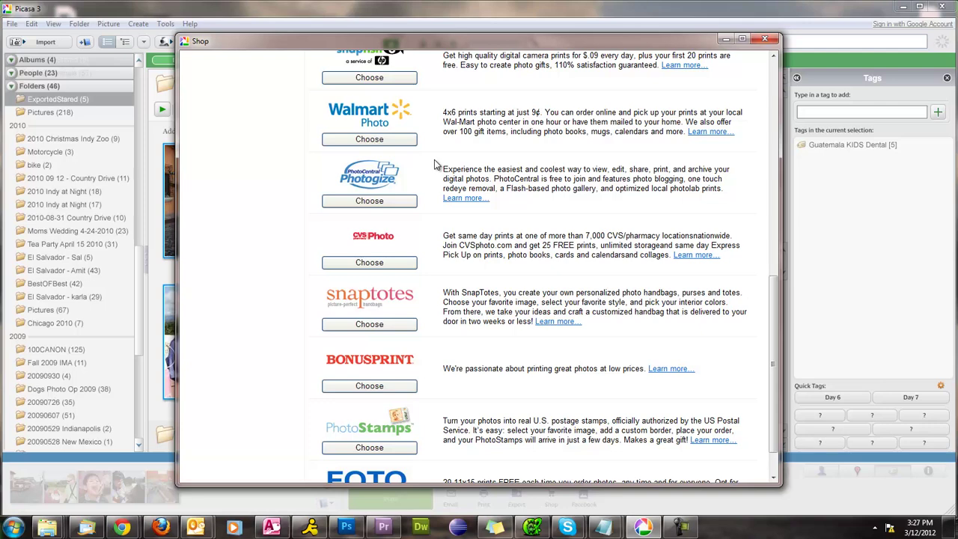
{"action": "scroll", "coordinate": [434, 159], "scroll_direction": "down", "scroll_amount": 1}
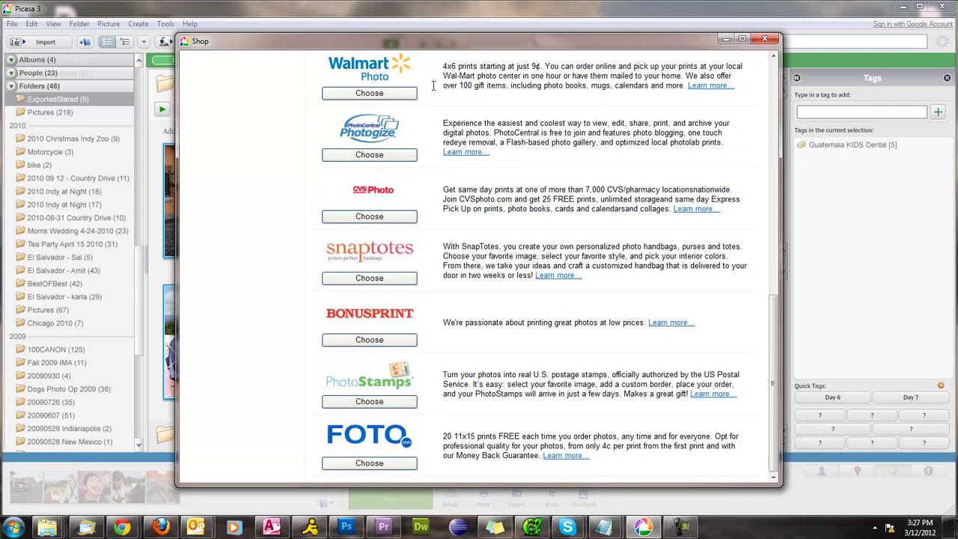
{"action": "scroll", "coordinate": [462, 139], "scroll_direction": "up", "scroll_amount": 4}
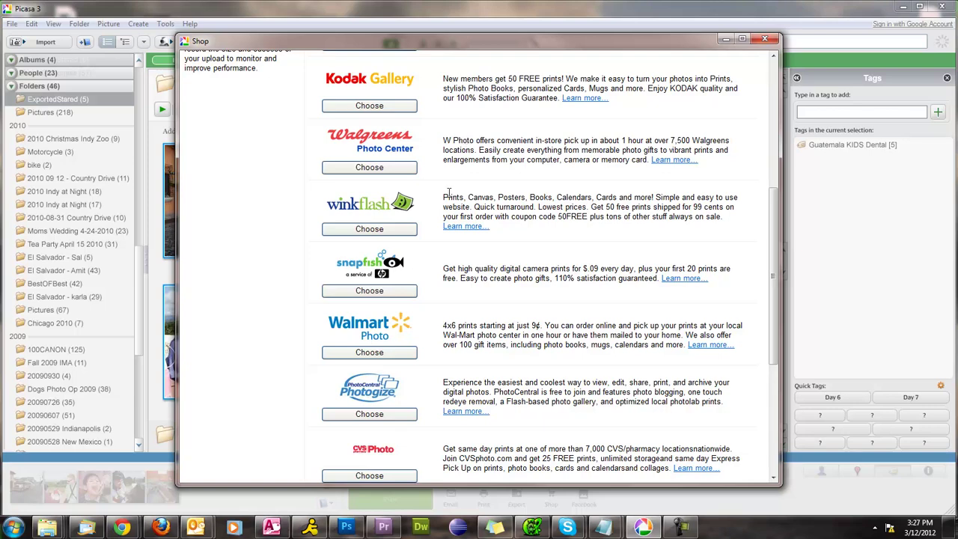
{"action": "scroll", "coordinate": [455, 199], "scroll_direction": "up", "scroll_amount": 4}
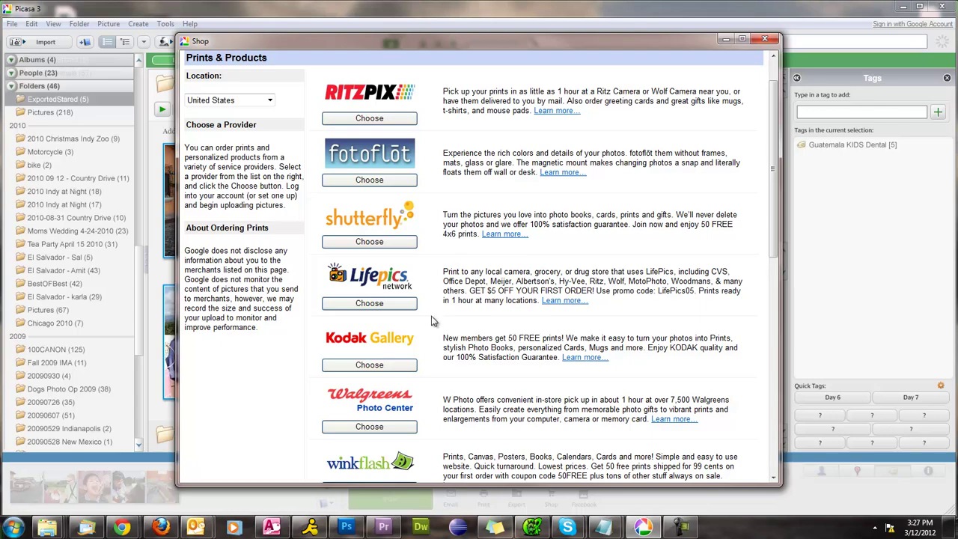
{"action": "scroll", "coordinate": [449, 333], "scroll_direction": "down", "scroll_amount": 4}
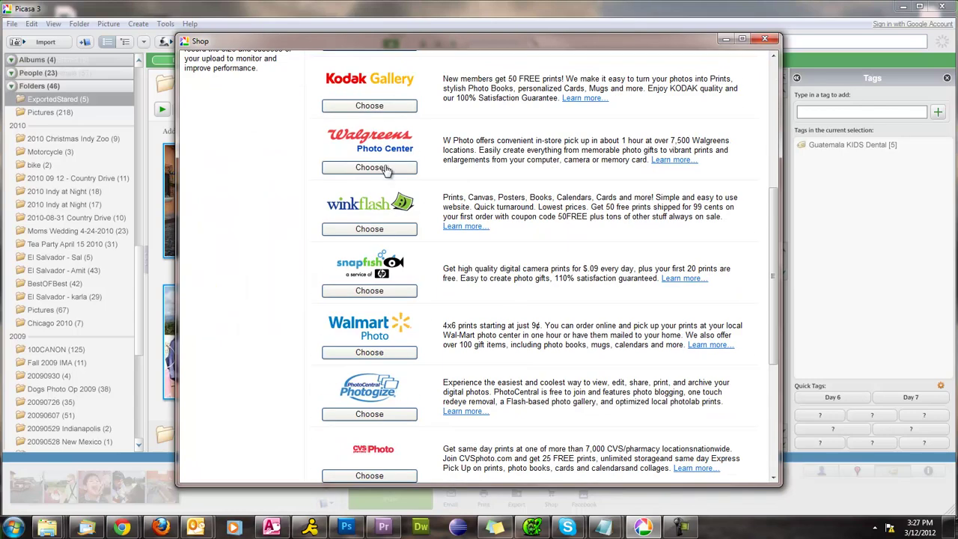
{"action": "left_click", "coordinate": [383, 168]}
{"action": "left_click", "coordinate": [477, 221]}
{"action": "left_click", "coordinate": [470, 249]}
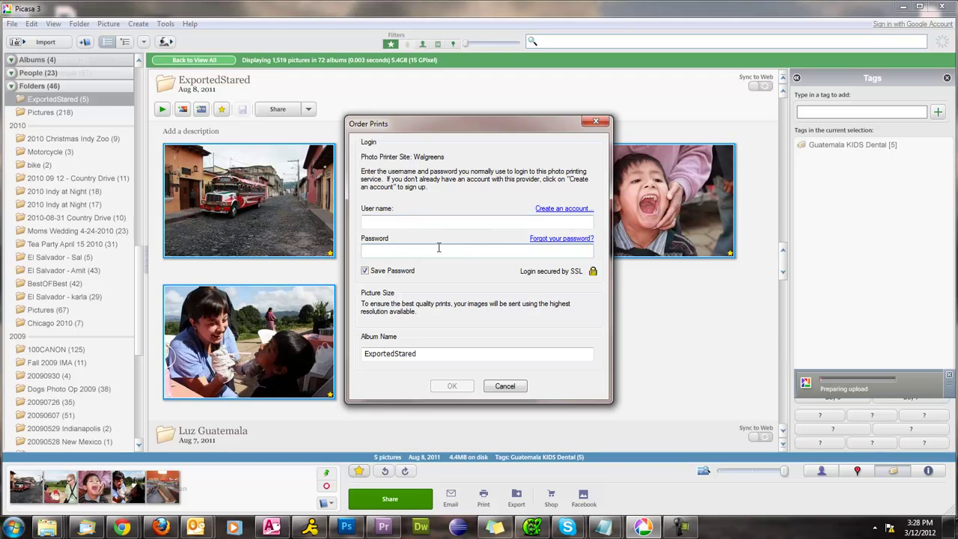
- View the Walgreens account sign-up page in the browser, then cancel the Walgreens print order
{"action": "left_click", "coordinate": [575, 214]}
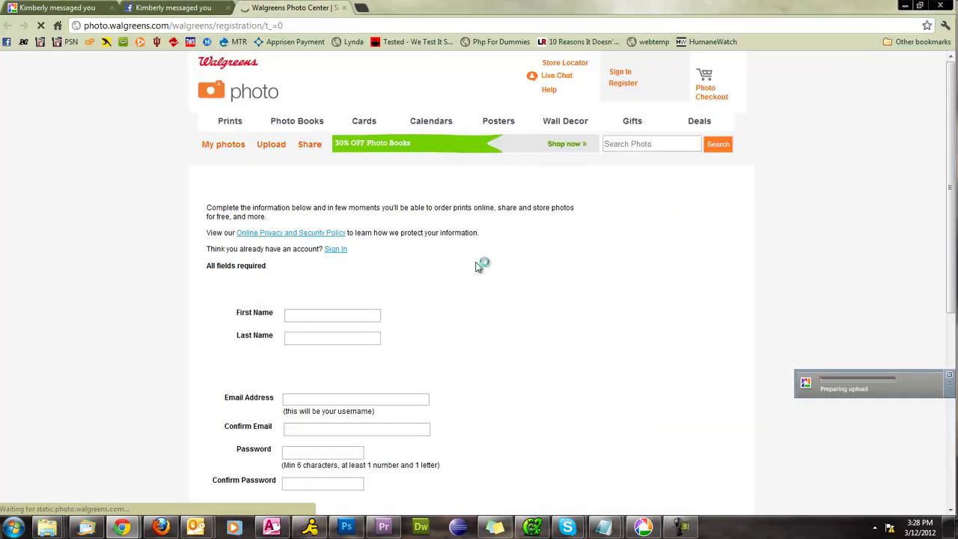
{"action": "scroll", "coordinate": [338, 321], "scroll_direction": "down", "scroll_amount": 3}
{"action": "scroll", "coordinate": [338, 320], "scroll_direction": "up", "scroll_amount": 3}
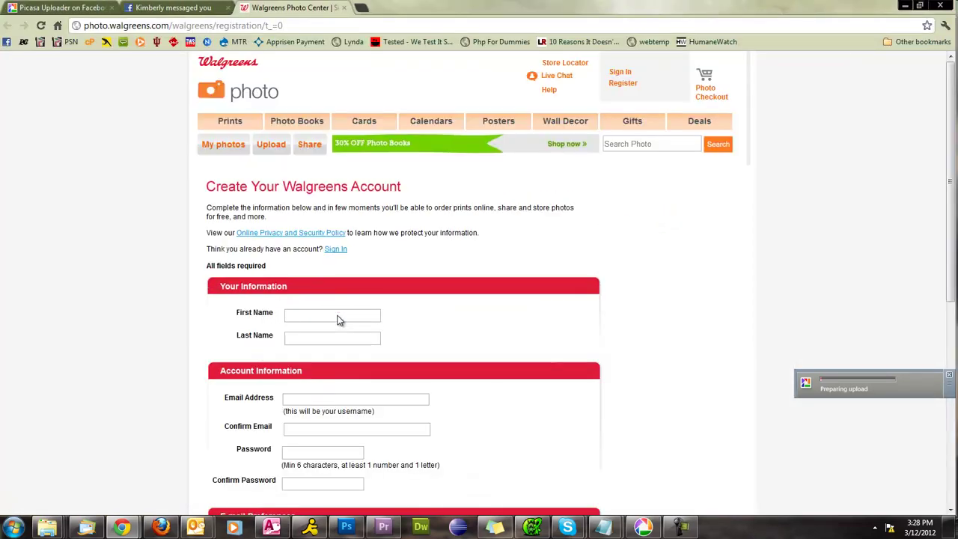
{"action": "left_click", "coordinate": [906, 6]}
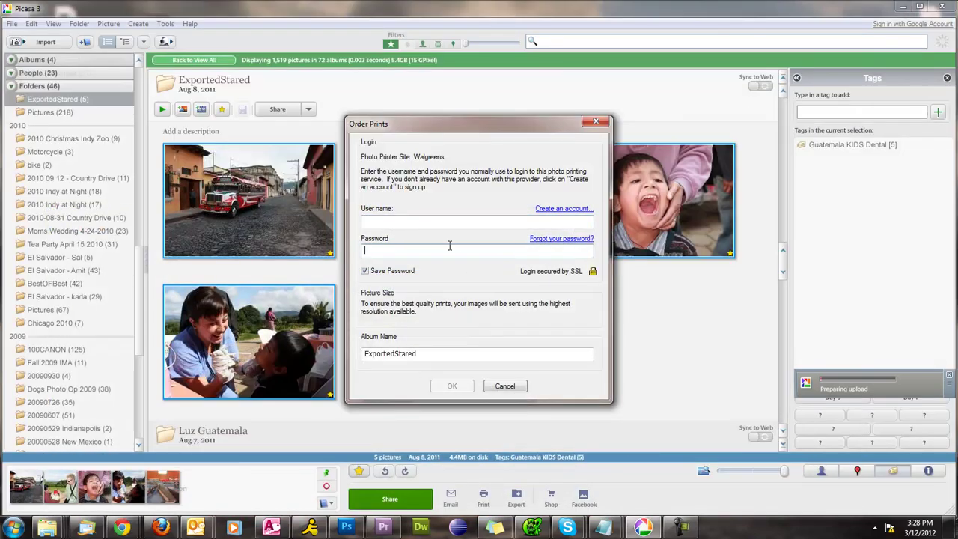
{"action": "left_click", "coordinate": [506, 386]}
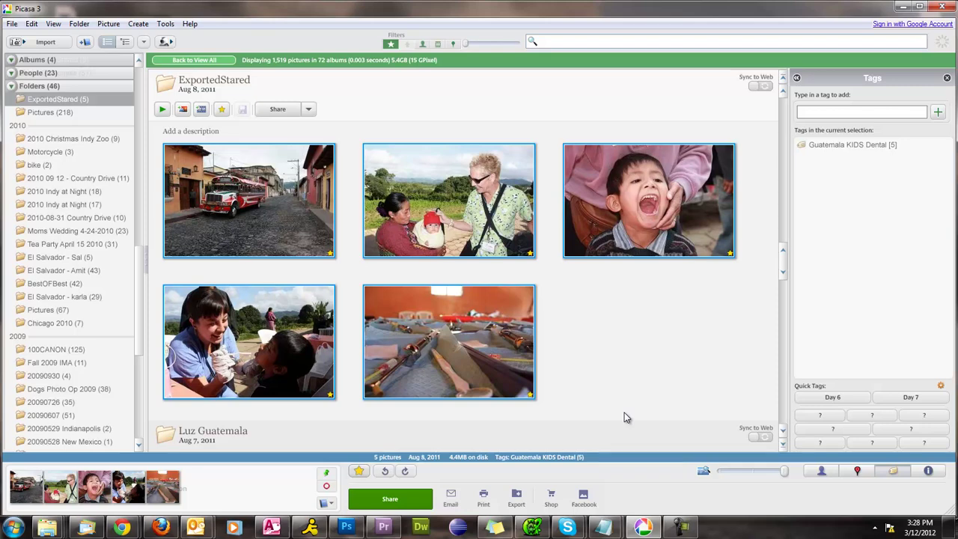
- Select the open-mouthed boy photo and lay it out as a 5x7 print
{"action": "left_click", "coordinate": [637, 364]}
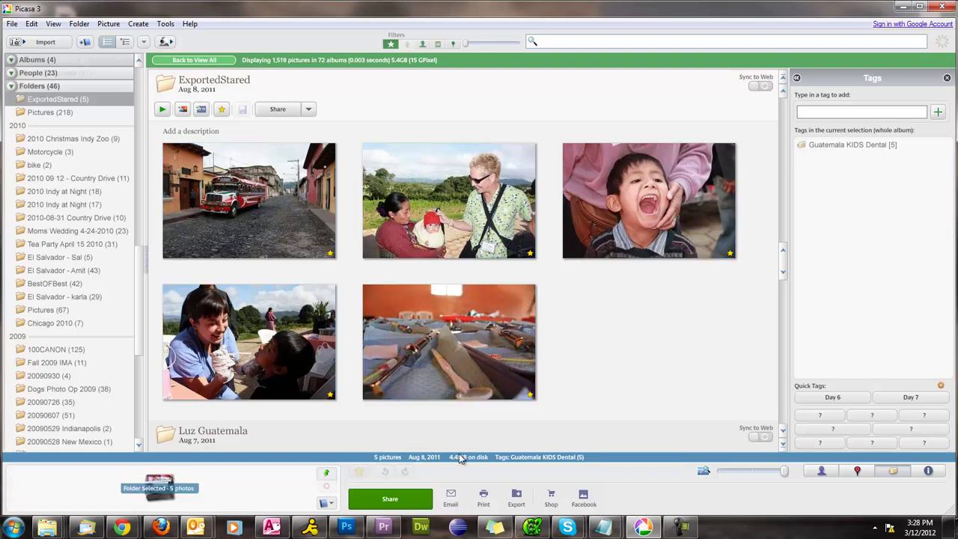
{"action": "left_click", "coordinate": [416, 358]}
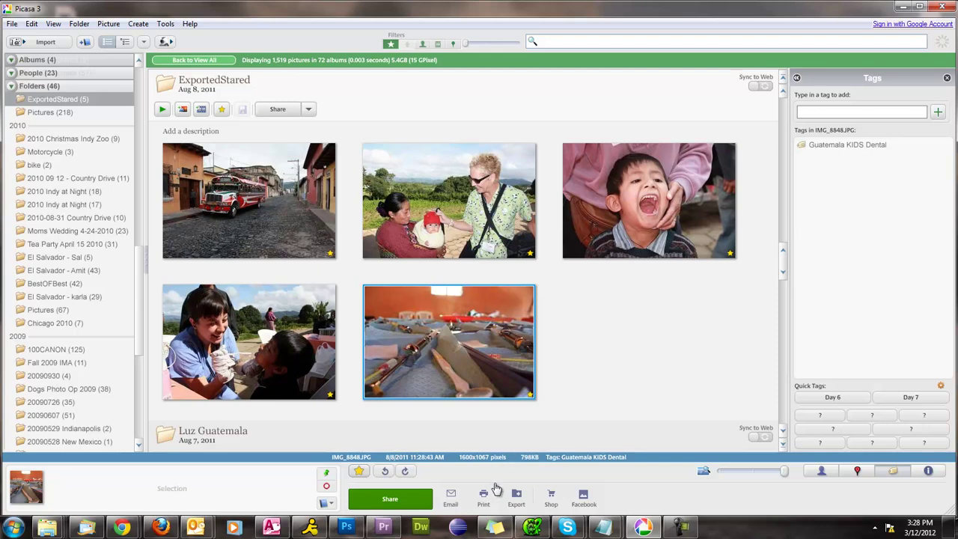
{"action": "left_click", "coordinate": [653, 208]}
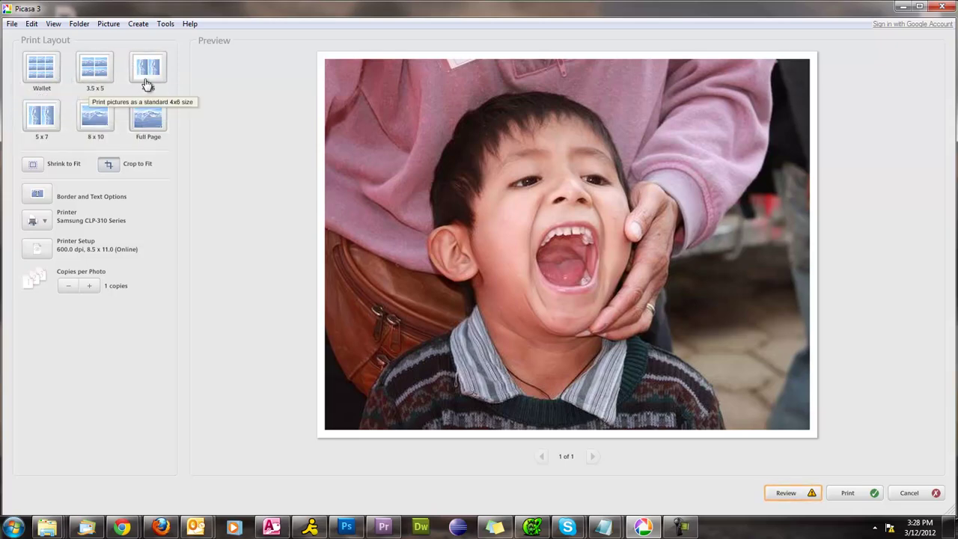
{"action": "left_click", "coordinate": [34, 122]}
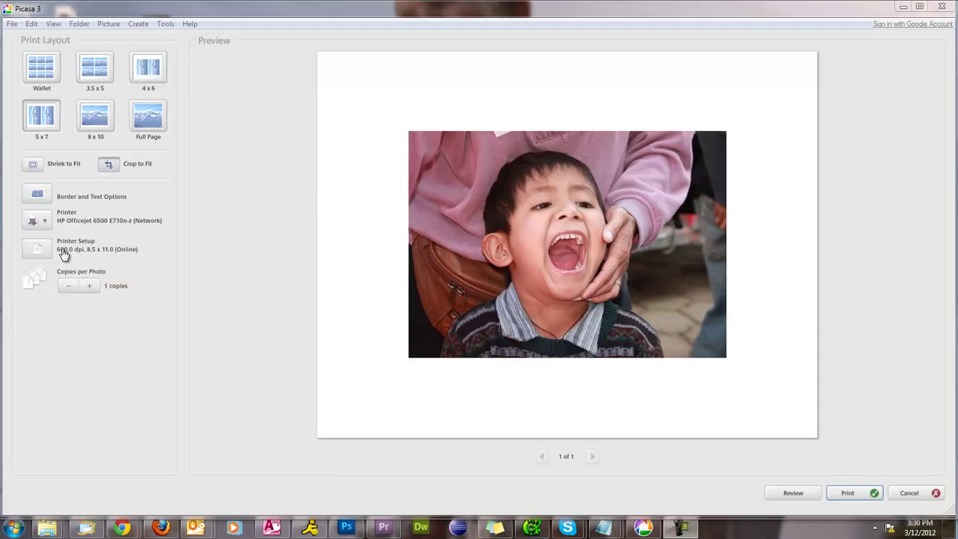
- Set the printer's Paper/Quality paper size to 5x7in. and confirm the settings
{"action": "left_click", "coordinate": [42, 250]}
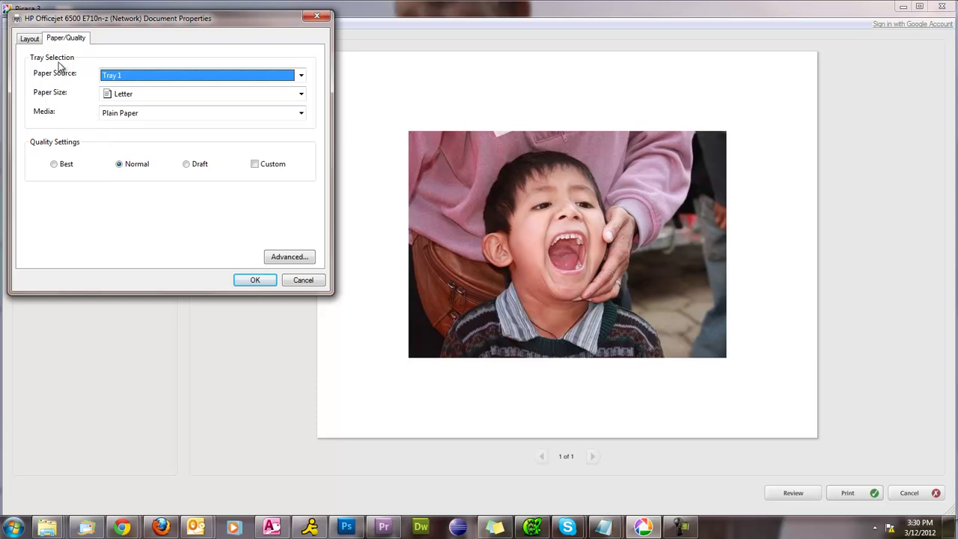
{"action": "left_click", "coordinate": [34, 39]}
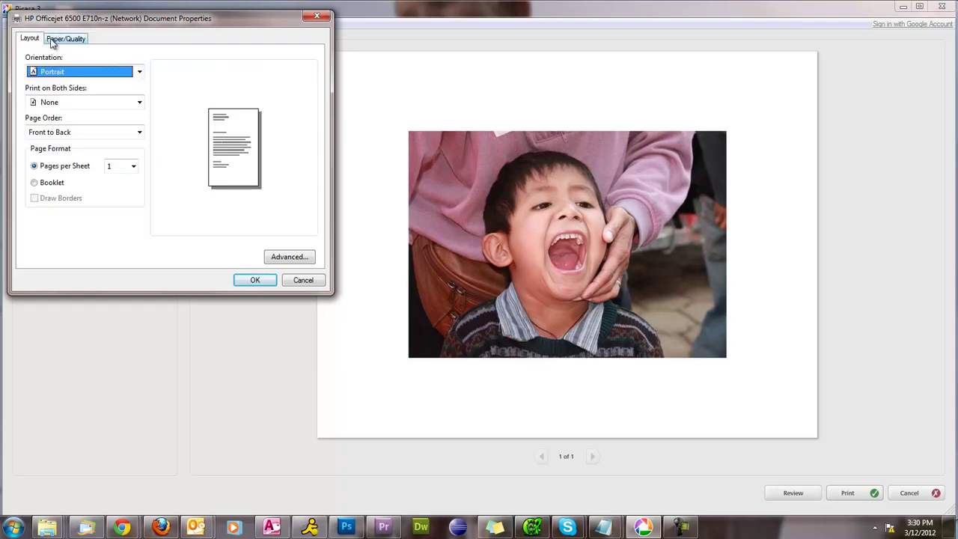
{"action": "left_click", "coordinate": [83, 44]}
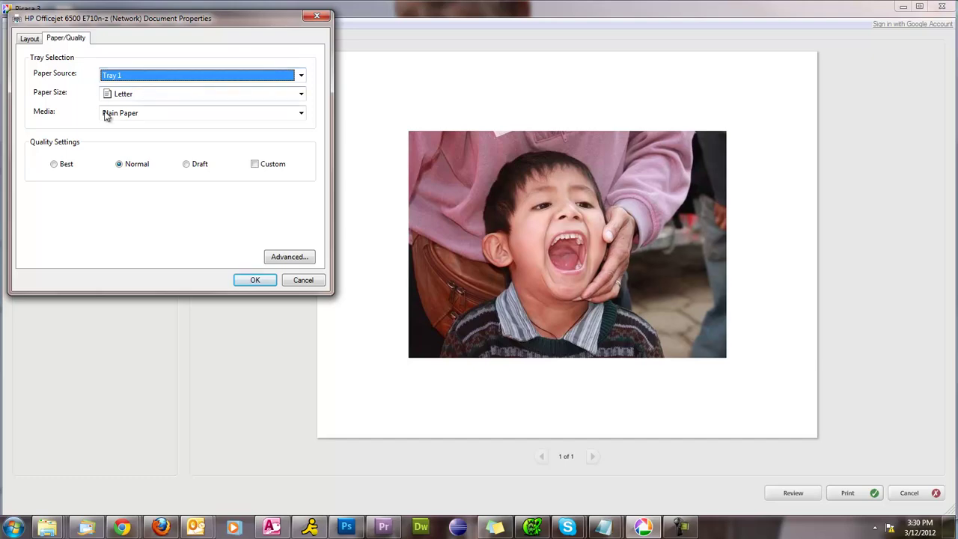
{"action": "left_click", "coordinate": [284, 95]}
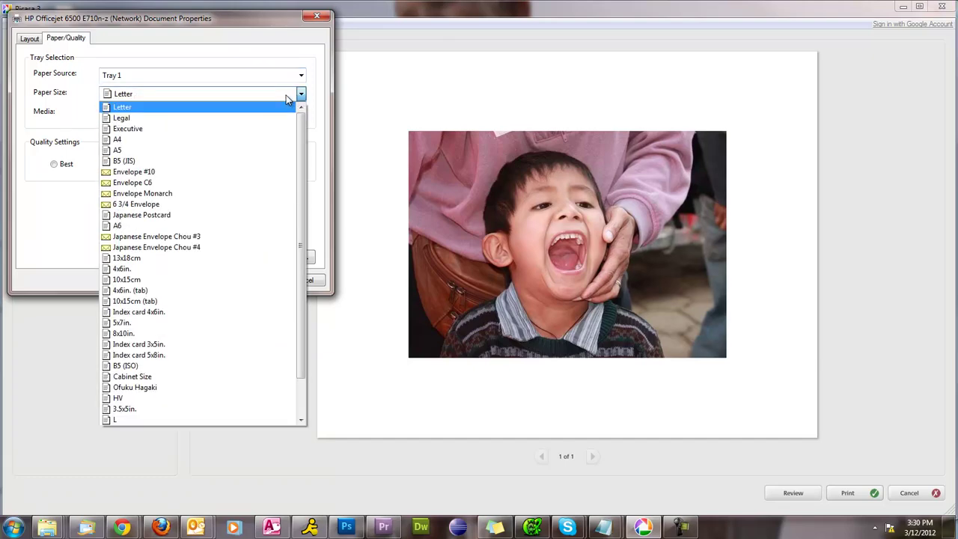
{"action": "left_click", "coordinate": [210, 323]}
{"action": "left_click", "coordinate": [252, 279]}
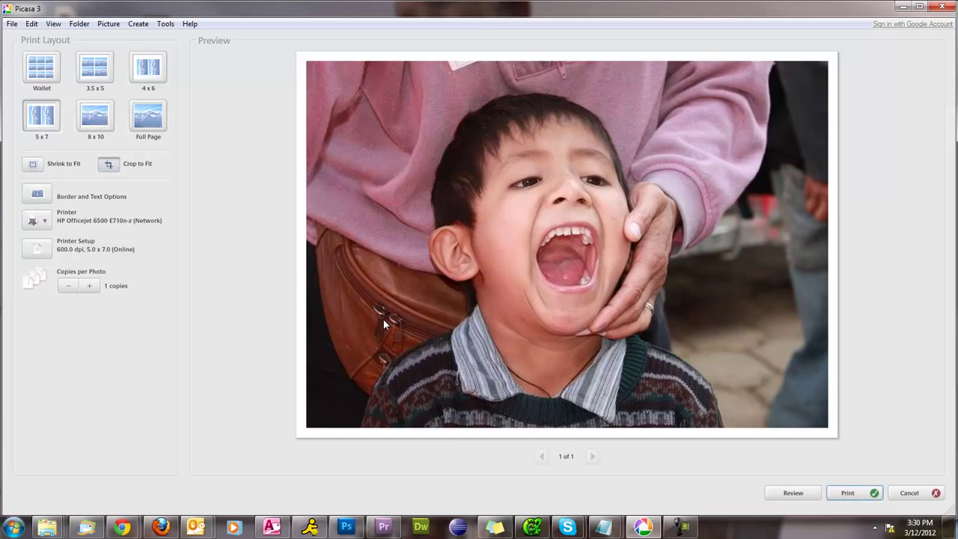
- Cancel the print preview and select the whole ExportedStared folder in the library
{"action": "left_click", "coordinate": [897, 497]}
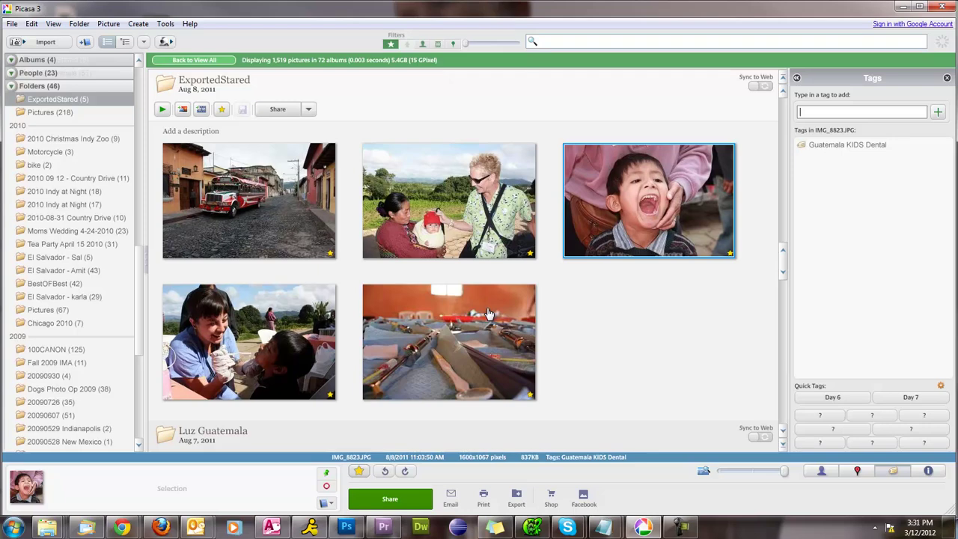
{"action": "left_click", "coordinate": [609, 362]}
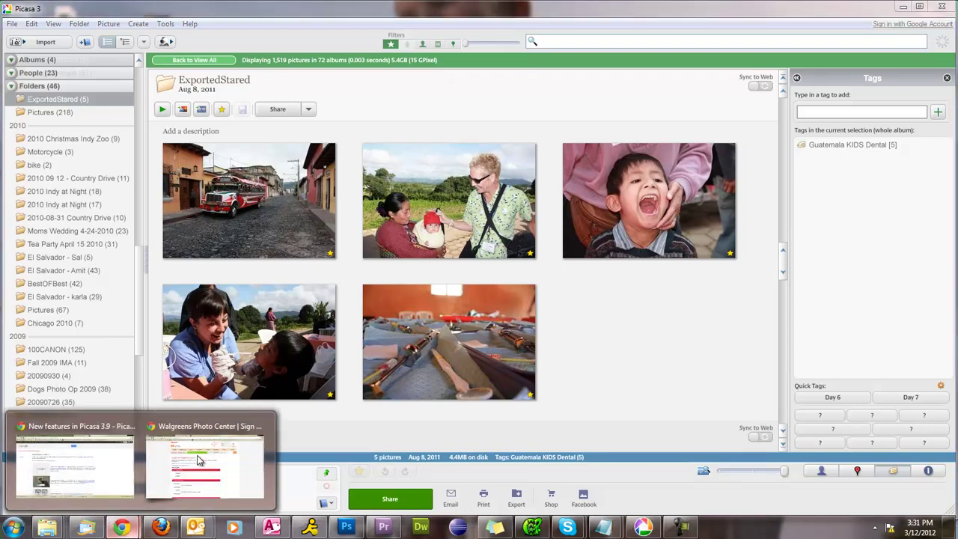
- Switch to Chrome and try going to the address picassaweb.google.com
{"action": "key", "text": "alt+Tab"}
{"action": "left_click", "coordinate": [250, 27]}
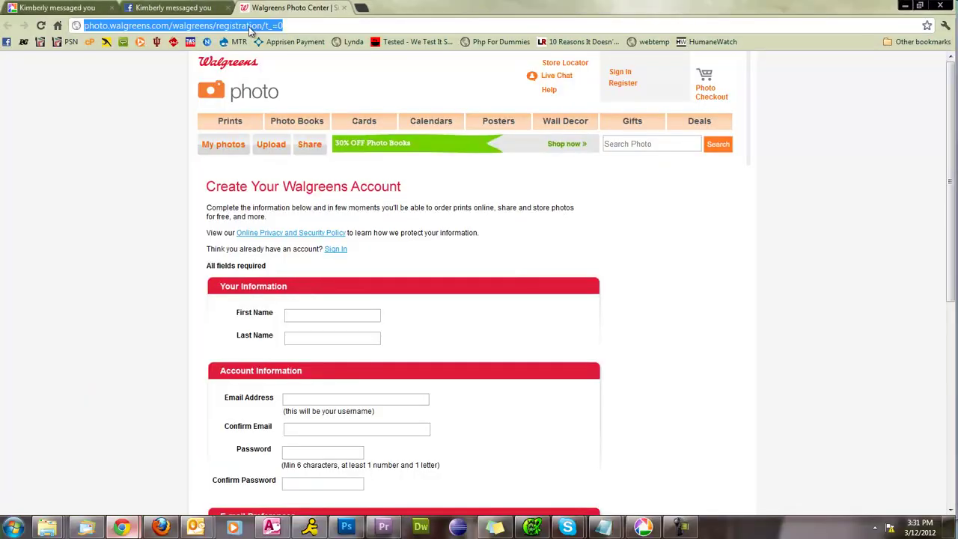
{"action": "type", "text": "picassaweb"}
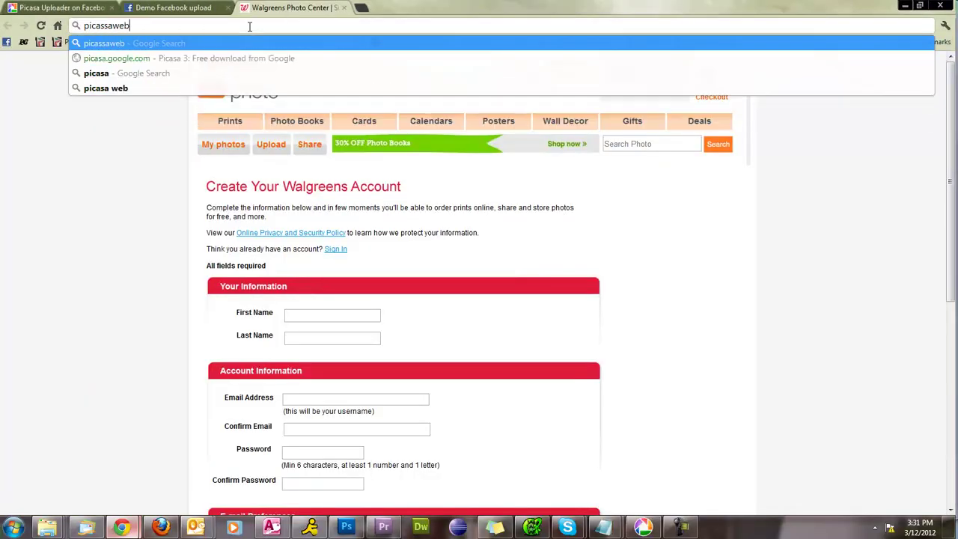
{"action": "type", "text": ".google.com"}
{"action": "key", "text": "Return"}
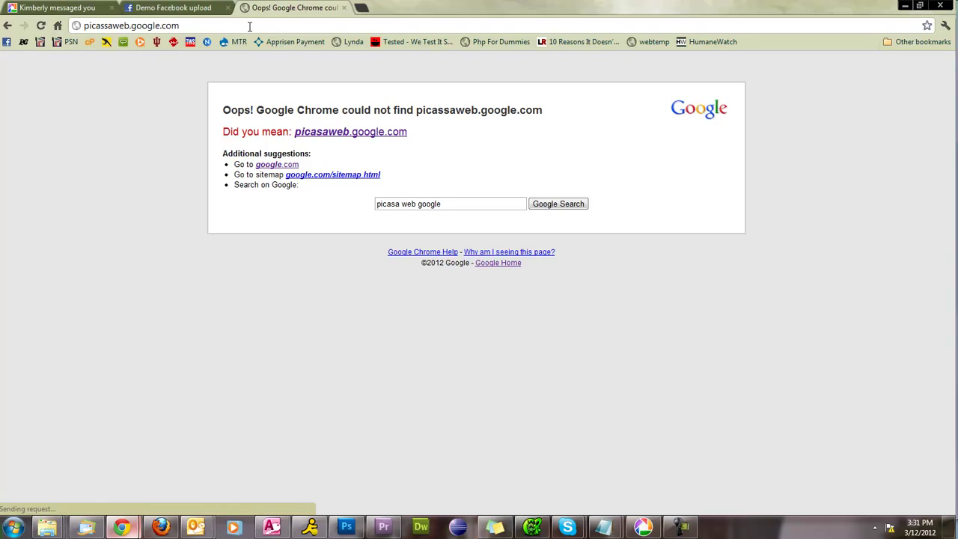
- Search Google for 'picsasa web' instead of the failed address
{"action": "left_click", "coordinate": [327, 25]}
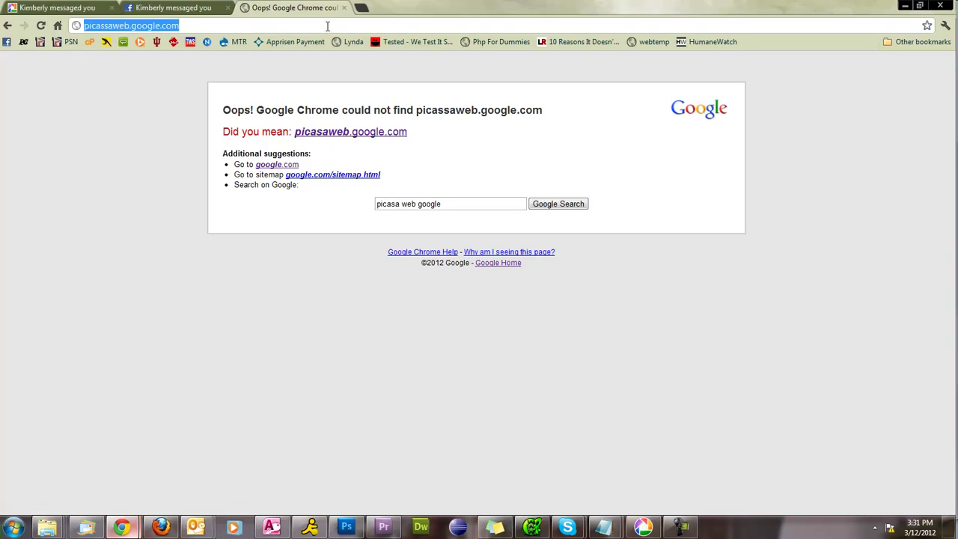
{"action": "type", "text": "picsaa we"}
{"action": "key", "text": "BackSpace"}
{"action": "key", "text": "BackSpace"}
{"action": "key", "text": "BackSpace"}
{"action": "key", "text": "BackSpace"}
{"action": "key", "text": "BackSpace"}
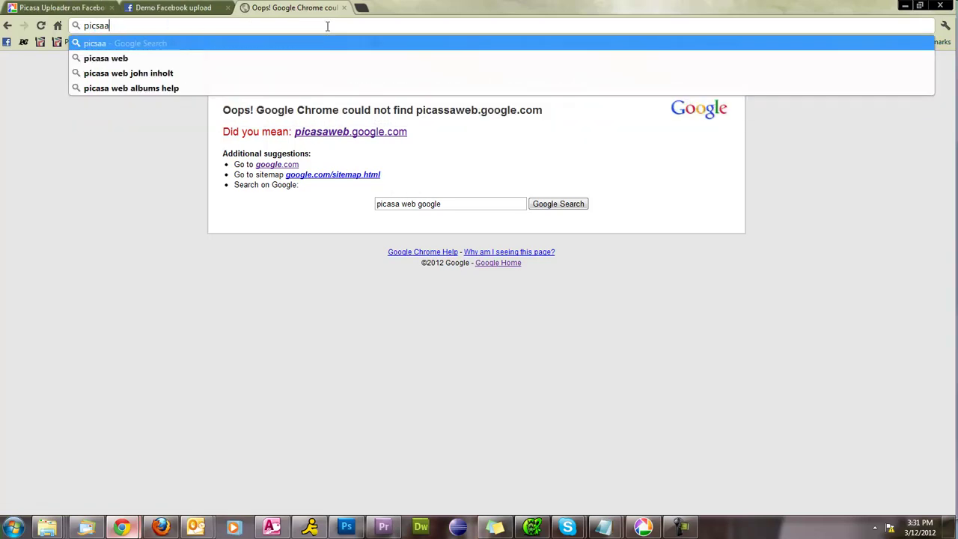
{"action": "type", "text": "asa web"}
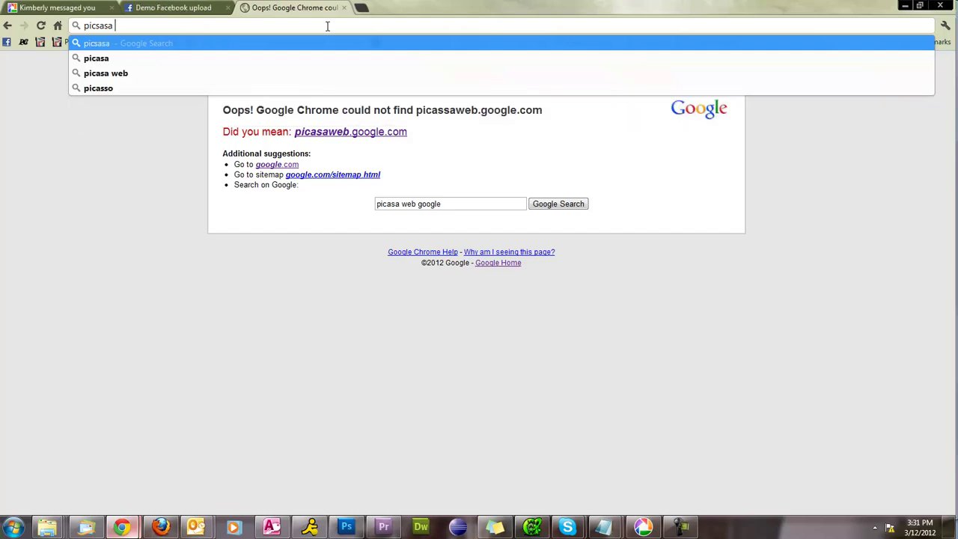
{"action": "key", "text": "Return"}
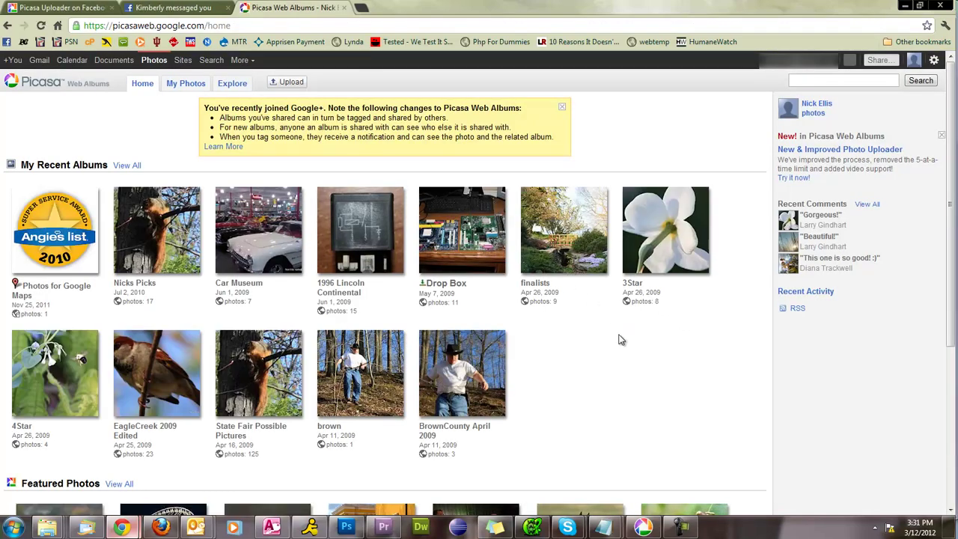
- Open the 3Star album's third photo, a sunflower shot, and share it by email
{"action": "left_click", "coordinate": [665, 239]}
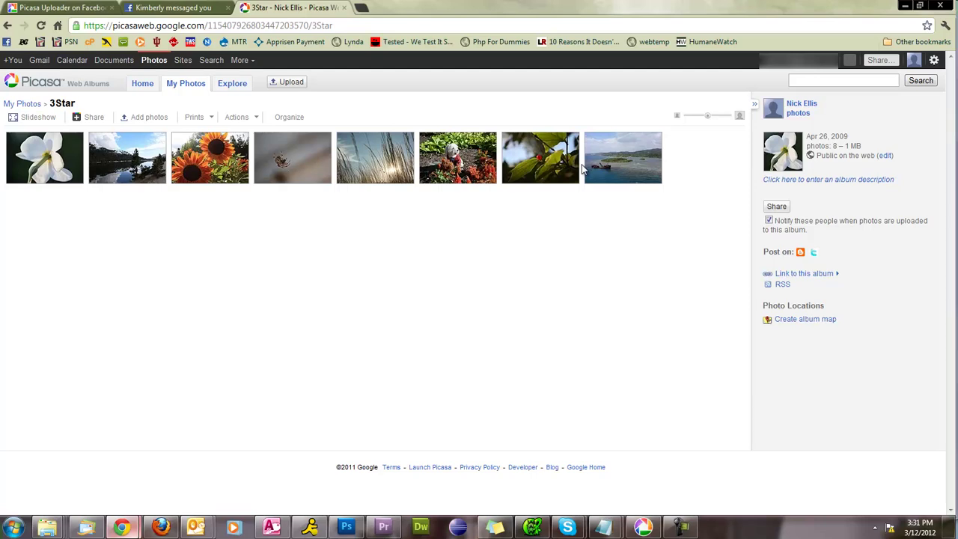
{"action": "left_click", "coordinate": [77, 165]}
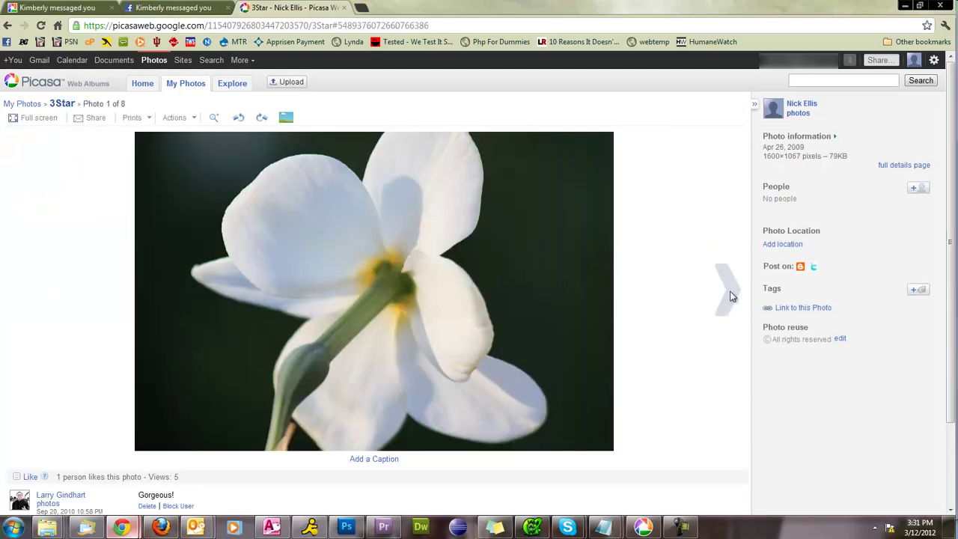
{"action": "left_click", "coordinate": [731, 296]}
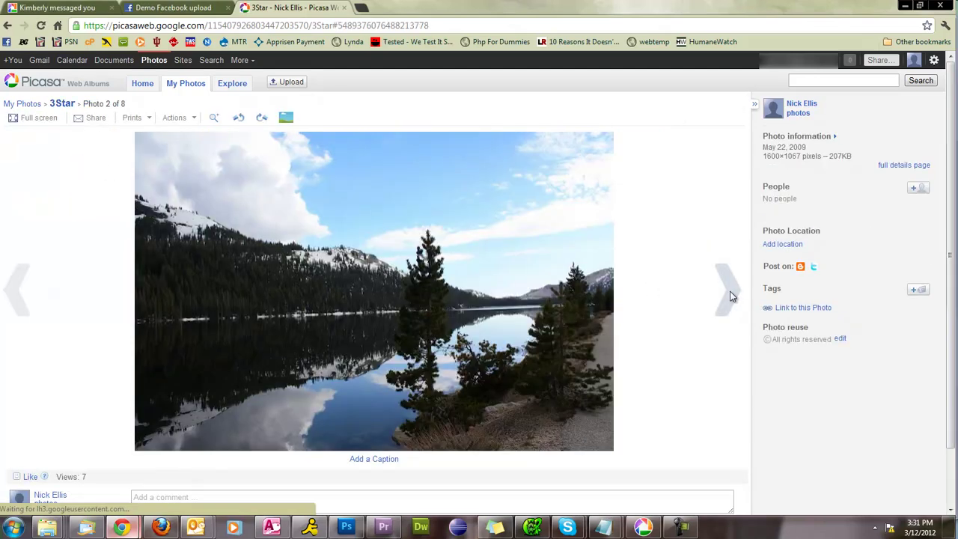
{"action": "left_click", "coordinate": [732, 296]}
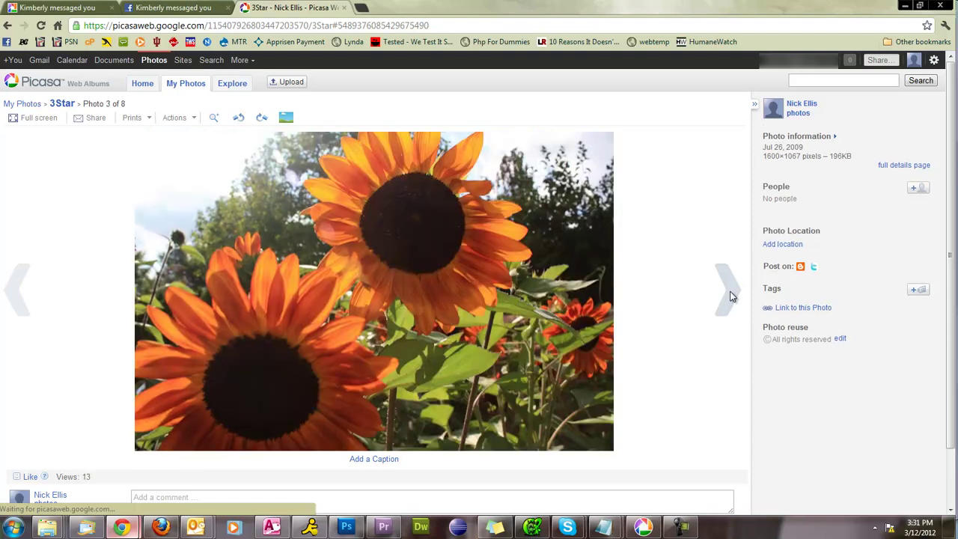
{"action": "left_click", "coordinate": [91, 123]}
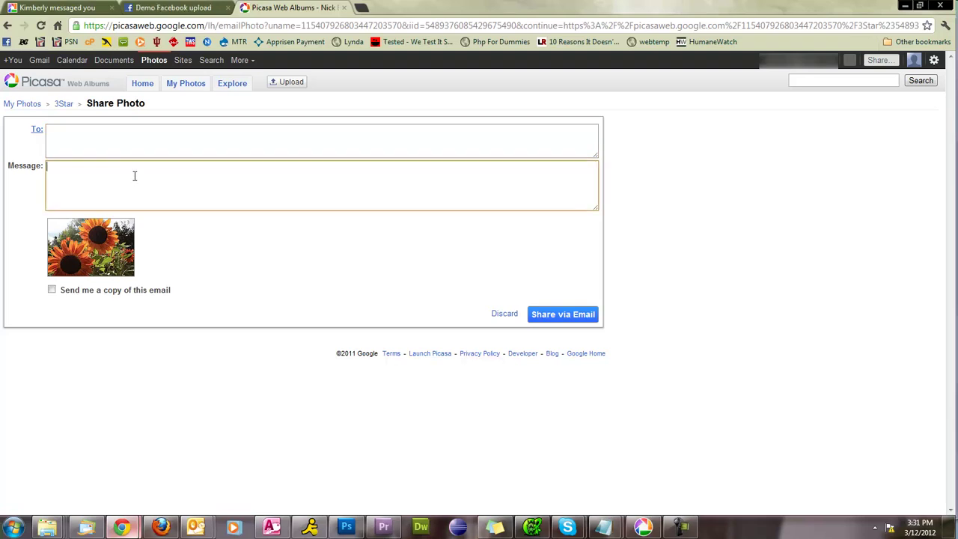
{"action": "left_click", "coordinate": [553, 317]}
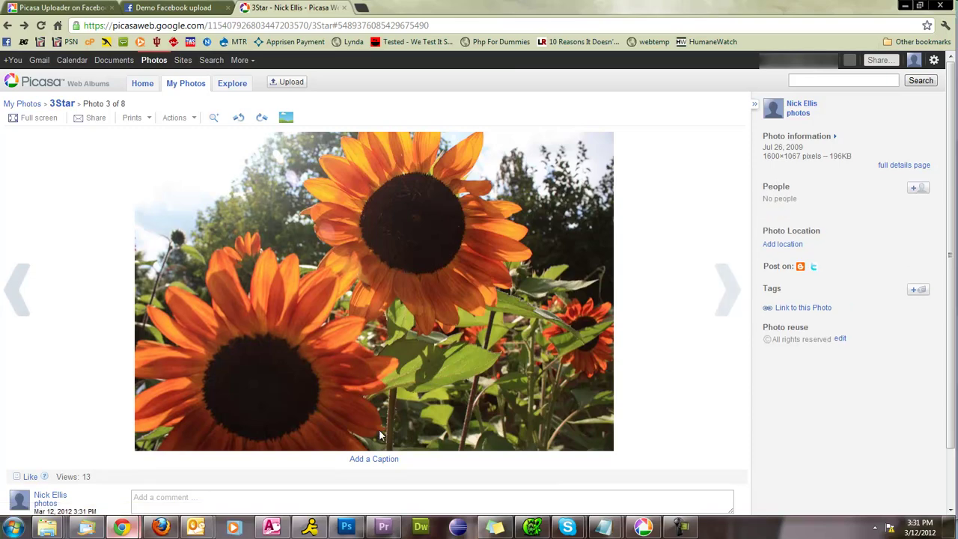
- Download the sunflower photo as IMG_2986.JPG using Actions > Download photo
{"action": "scroll", "coordinate": [470, 300], "scroll_direction": "down", "scroll_amount": 1}
{"action": "scroll", "coordinate": [472, 296], "scroll_direction": "up", "scroll_amount": 1}
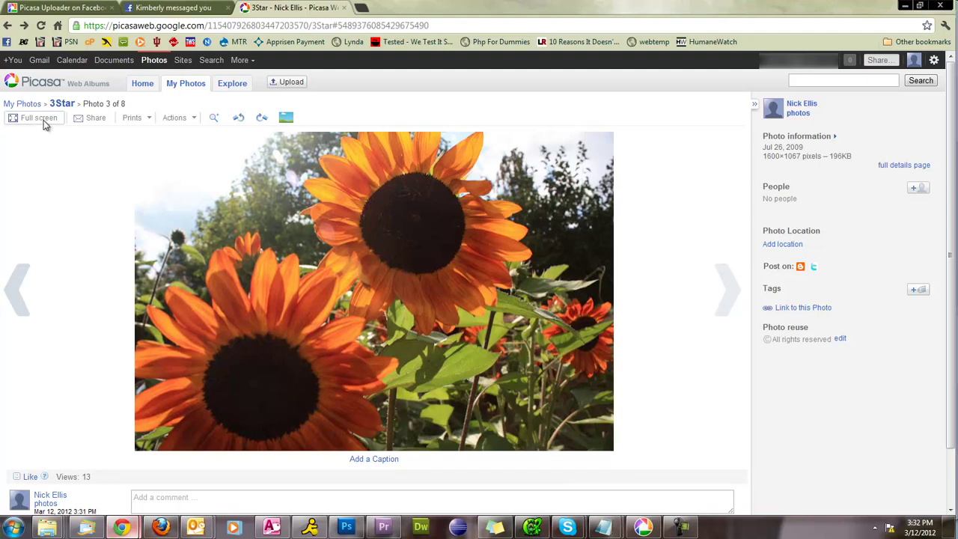
{"action": "left_click", "coordinate": [180, 120]}
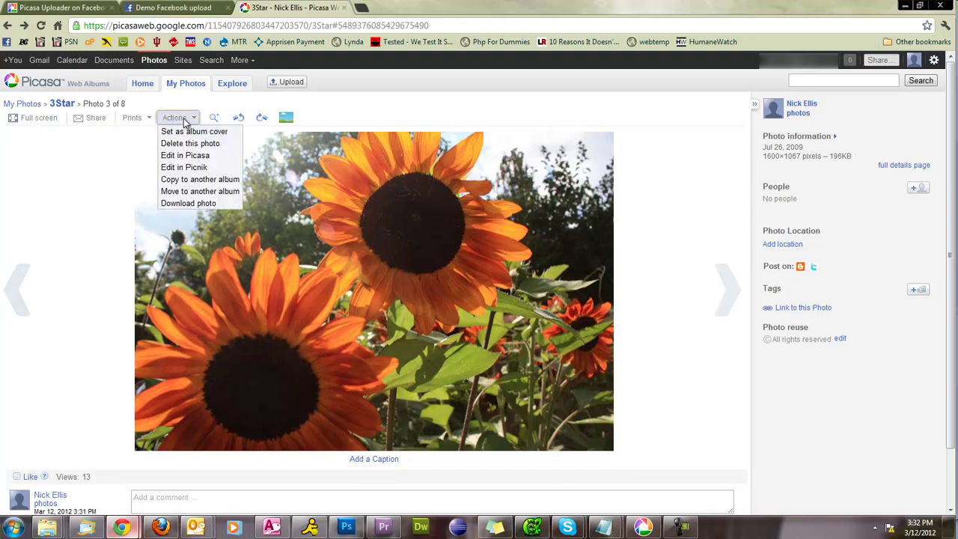
{"action": "left_click", "coordinate": [196, 203]}
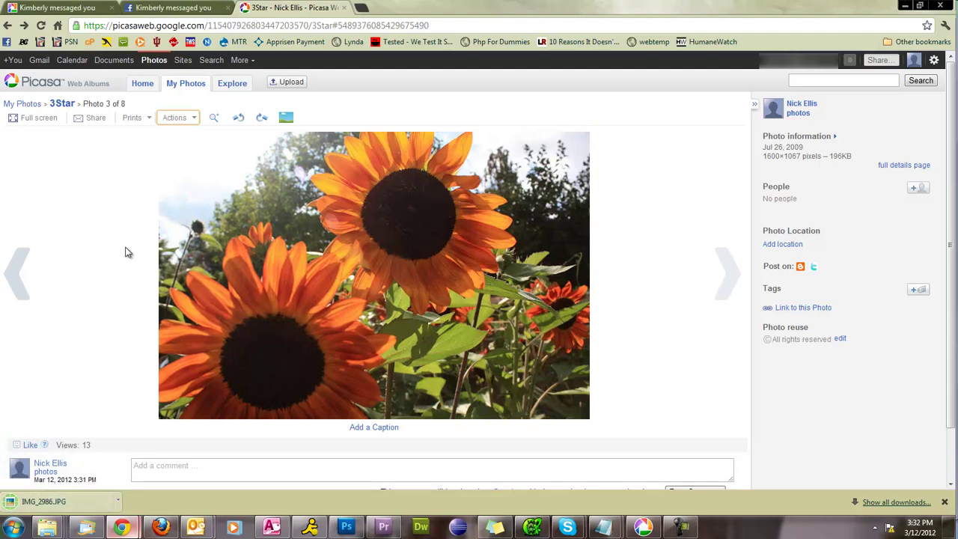
{"action": "scroll", "coordinate": [125, 252], "scroll_direction": "down", "scroll_amount": 1}
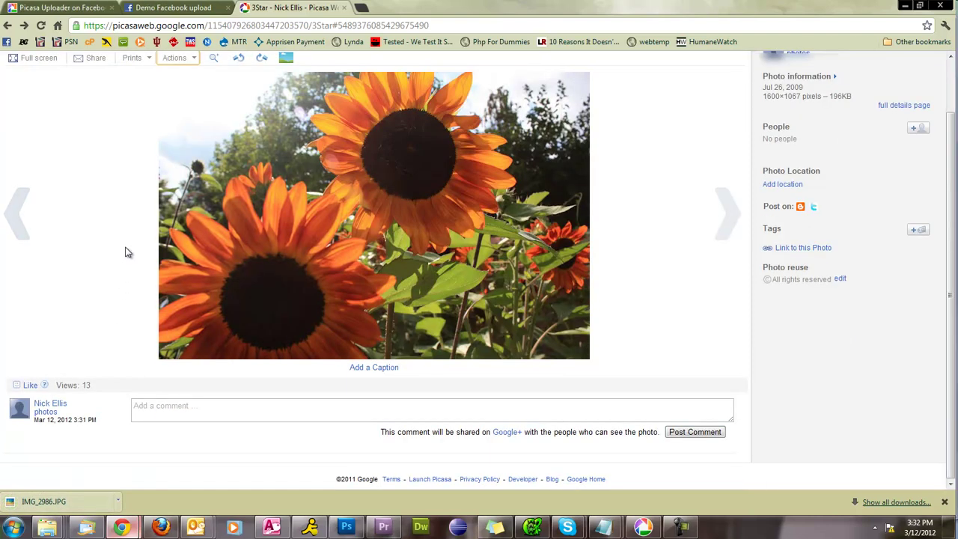
{"action": "scroll", "coordinate": [125, 252], "scroll_direction": "up", "scroll_amount": 1}
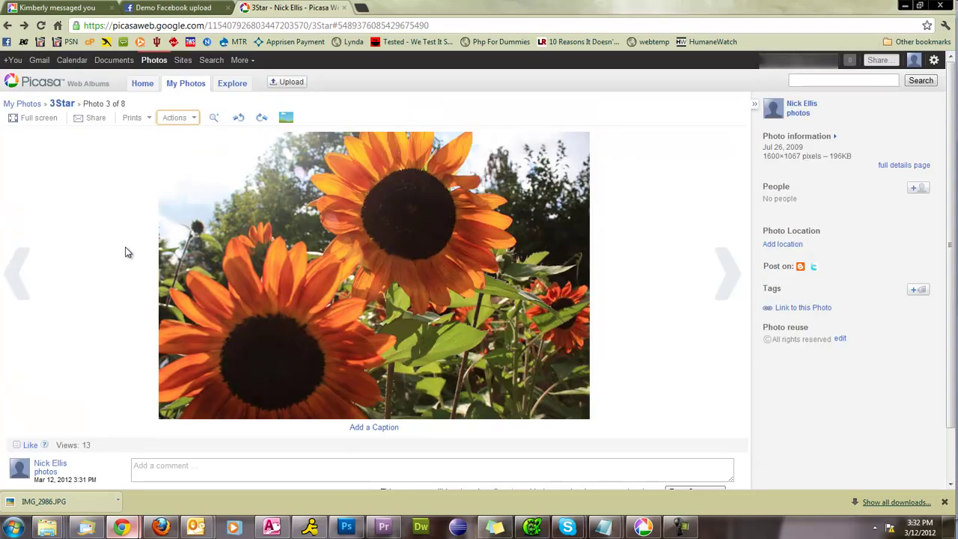